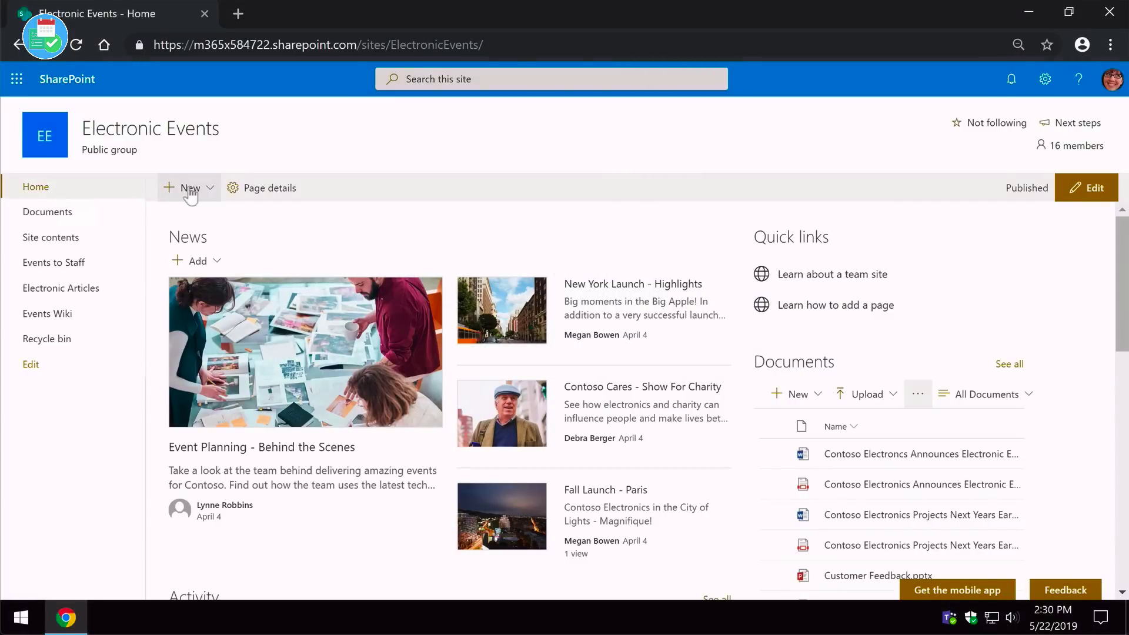
# Step: Create a new page on the Electronic Events site from the saved Wiki Page template
pyautogui.click(190, 191)
pyautogui.click(218, 258)
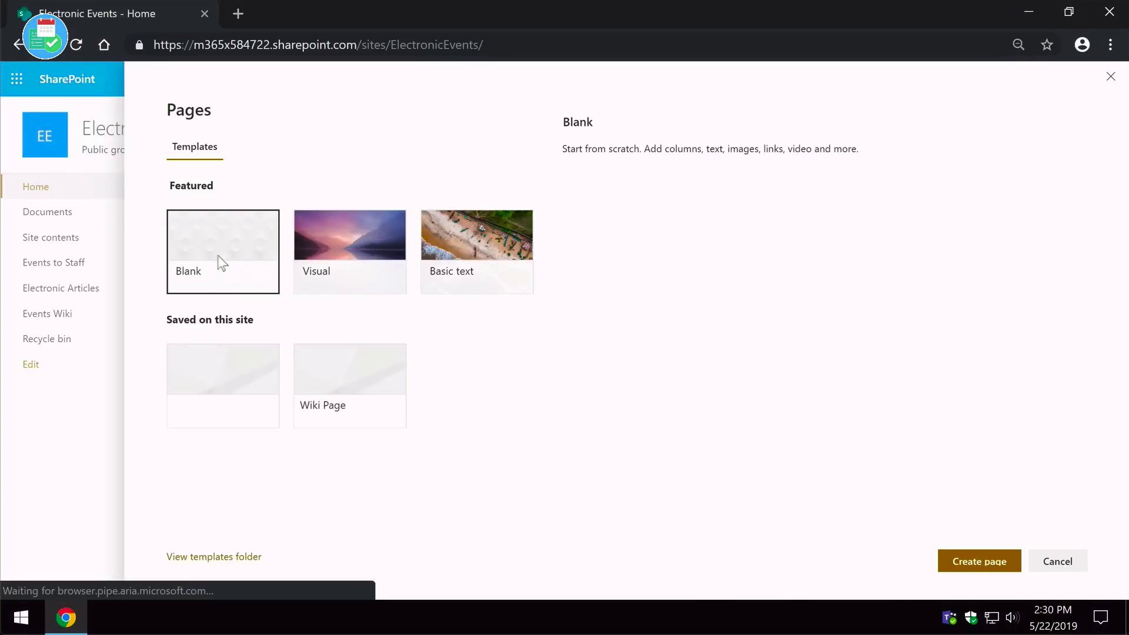
pyautogui.click(344, 394)
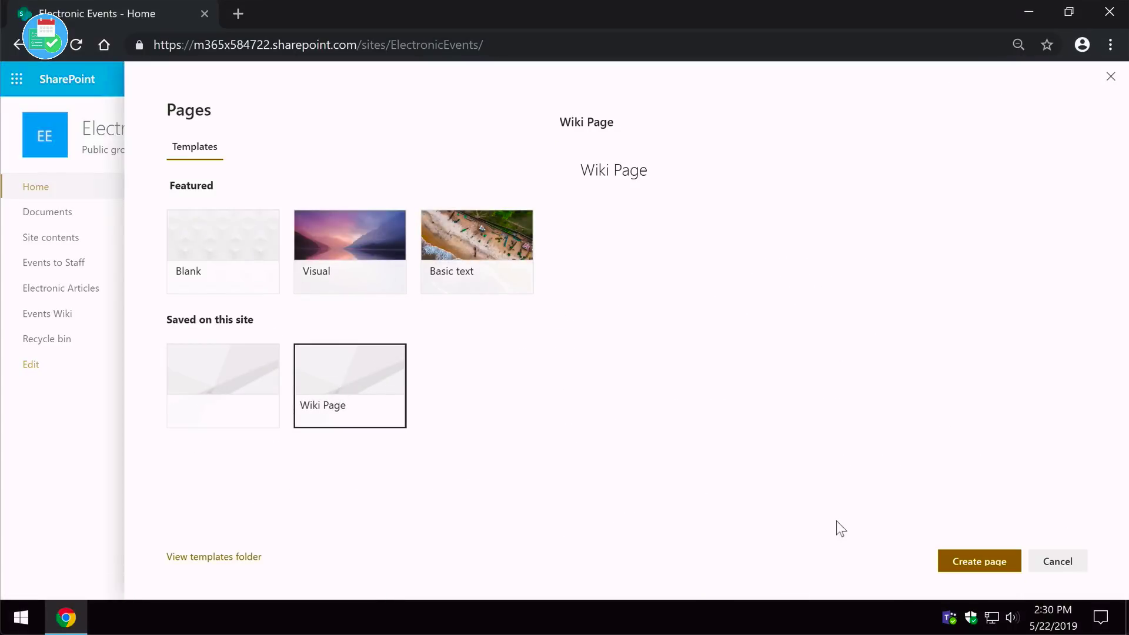
pyautogui.click(956, 564)
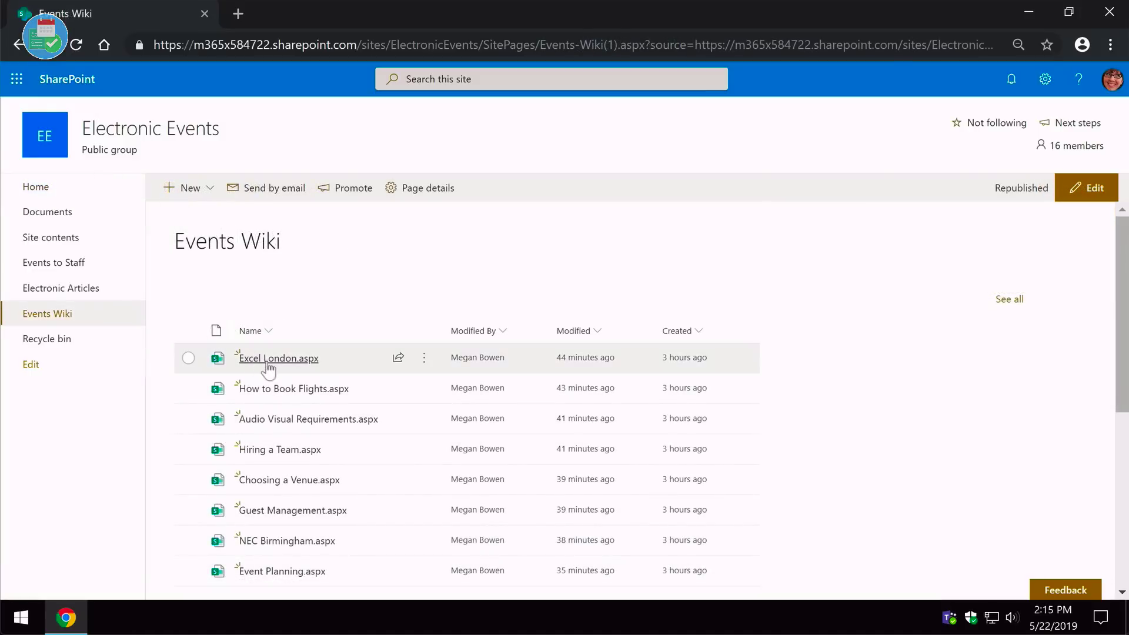
# Step: Open the Excel London page from the Events Wiki page list
pyautogui.click(286, 360)
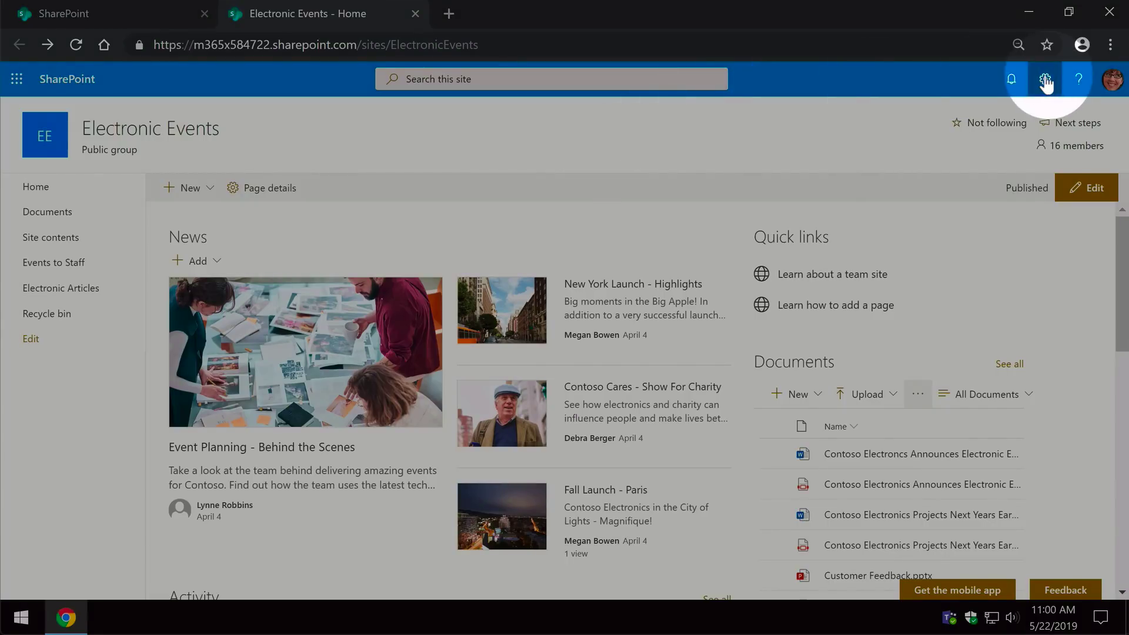
# Step: Open the Site Pages library from the Electronic Events site contents
pyautogui.click(1046, 82)
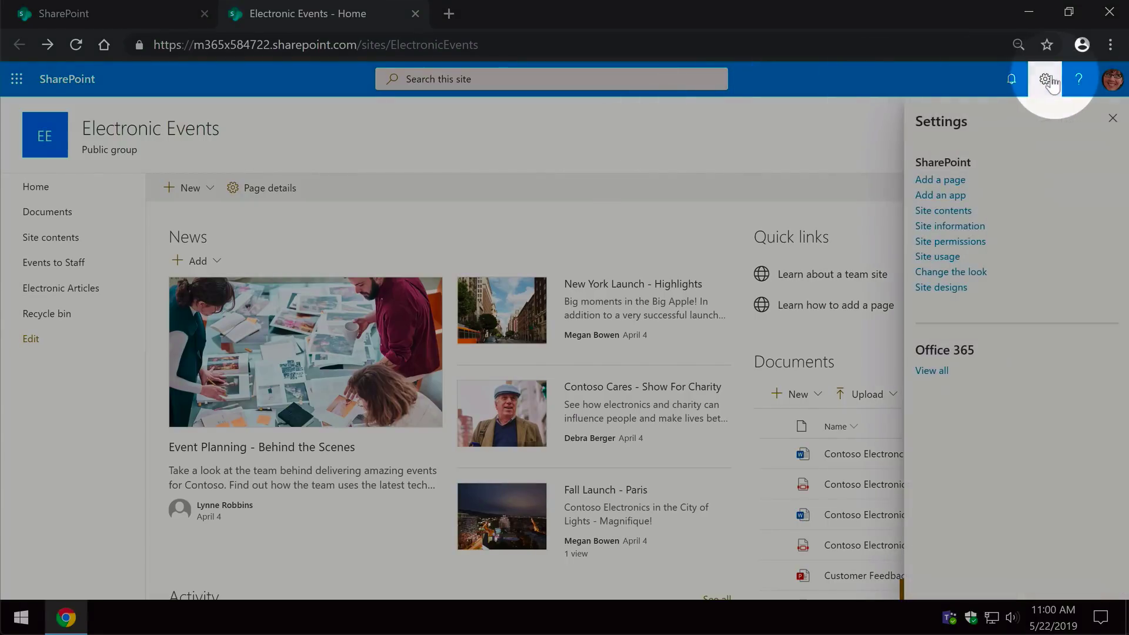
pyautogui.click(63, 246)
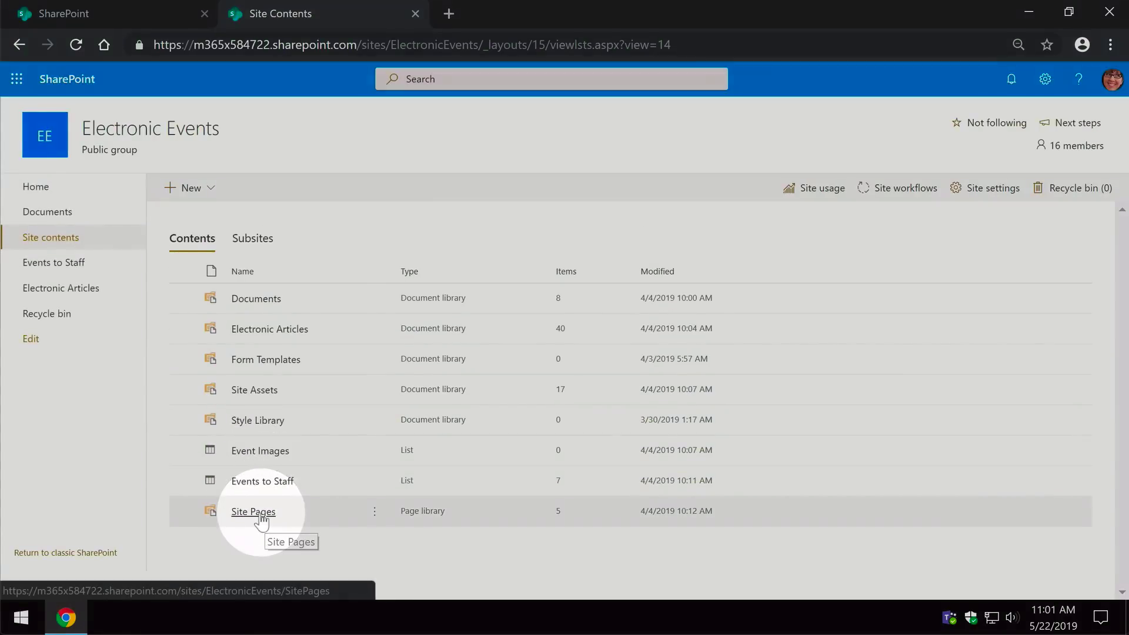
pyautogui.click(259, 513)
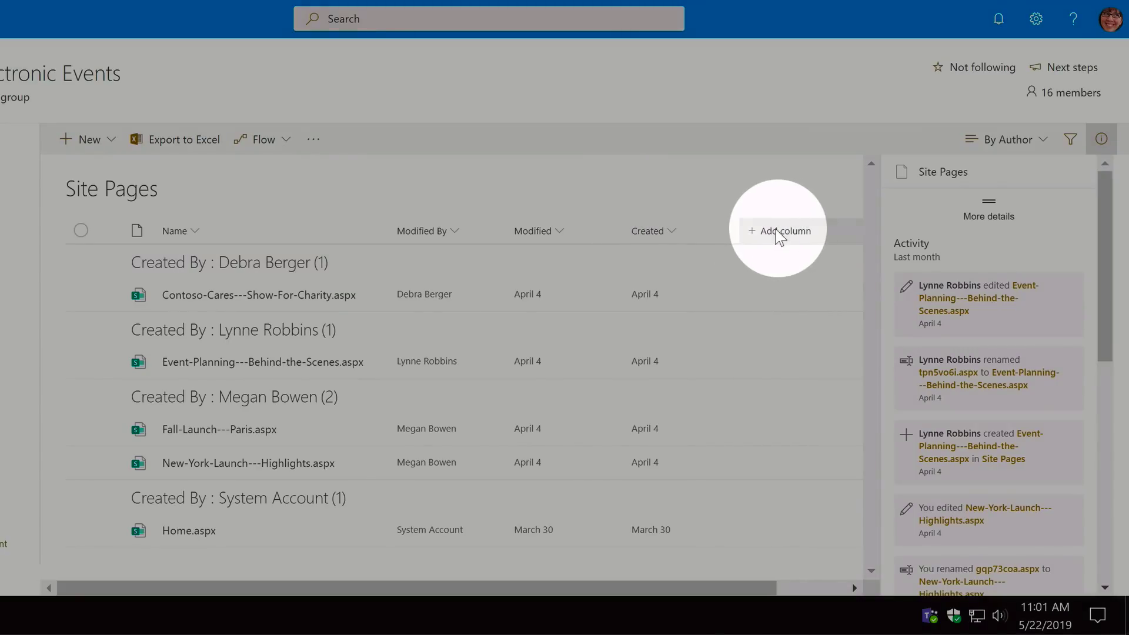
# Step: Add a Yes/No column named Wiki Page with default value No to the Site Pages library
pyautogui.click(780, 235)
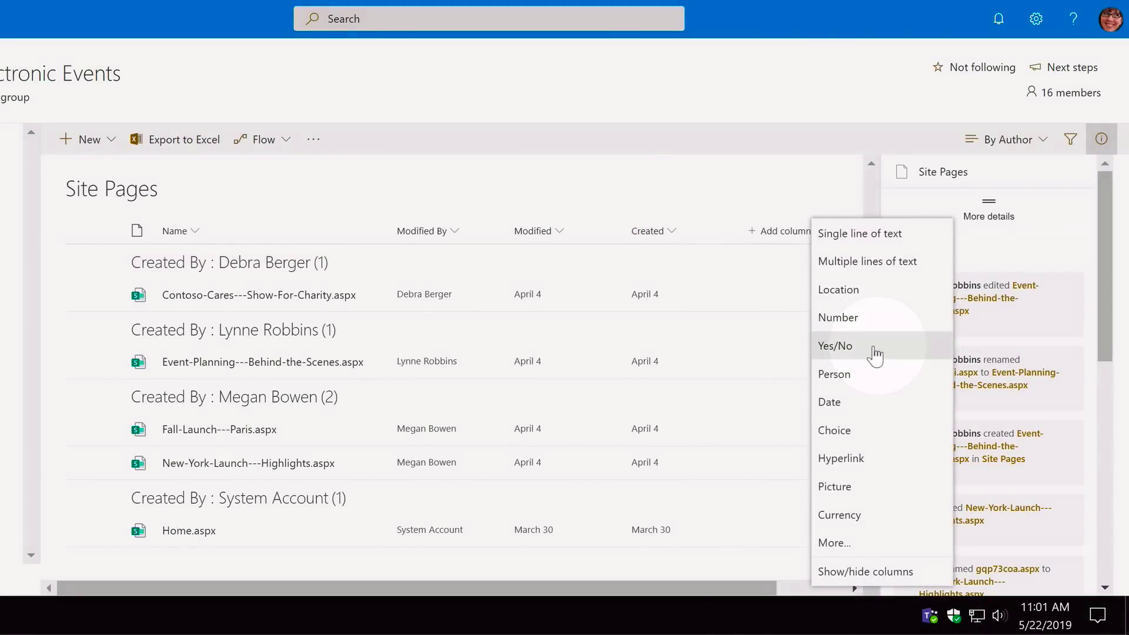
pyautogui.click(869, 348)
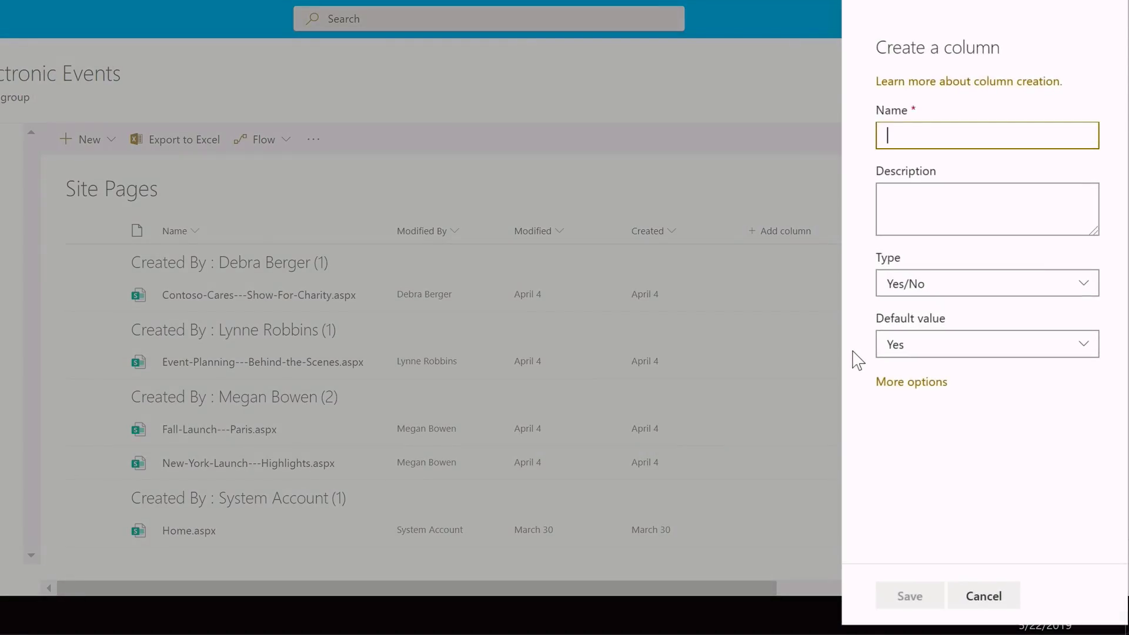
pyautogui.write('Wiki Page')
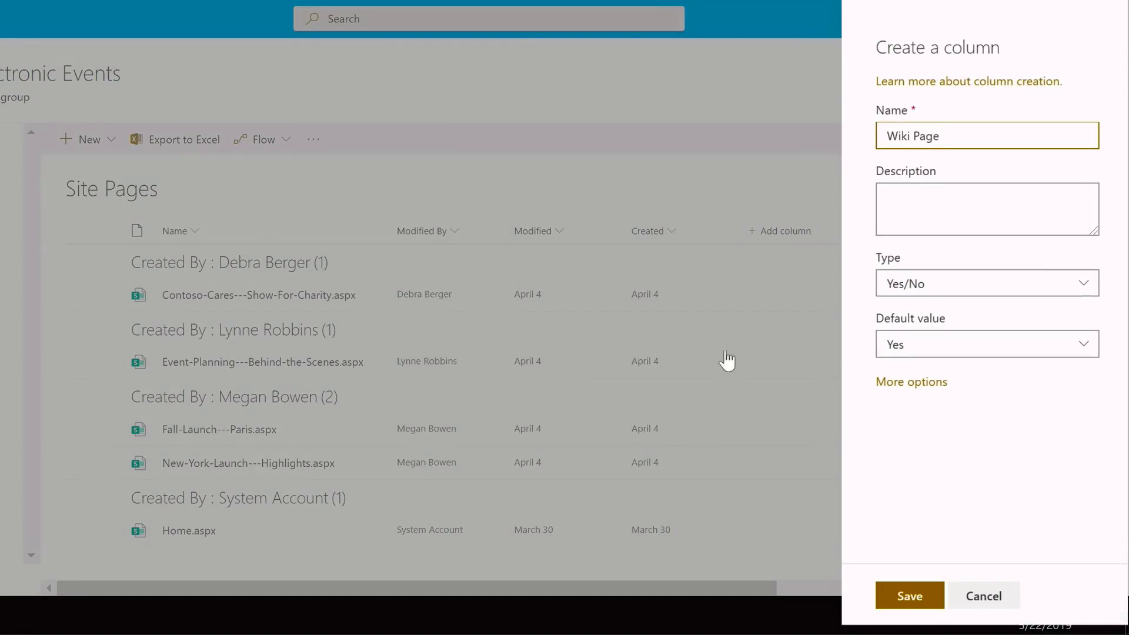
pyautogui.click(976, 349)
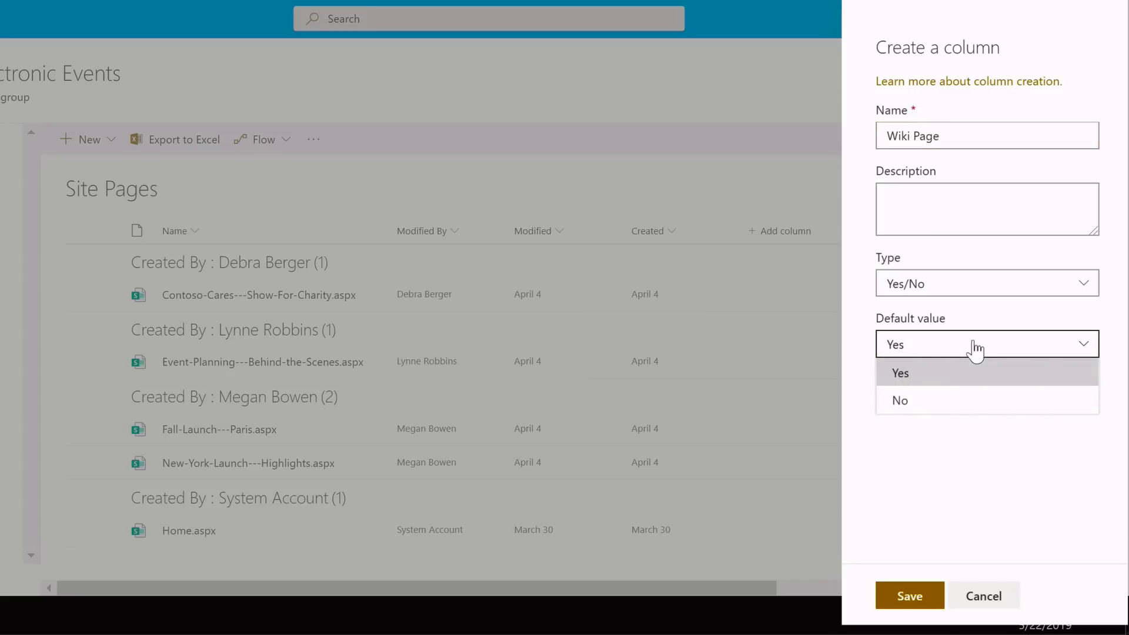
pyautogui.click(975, 408)
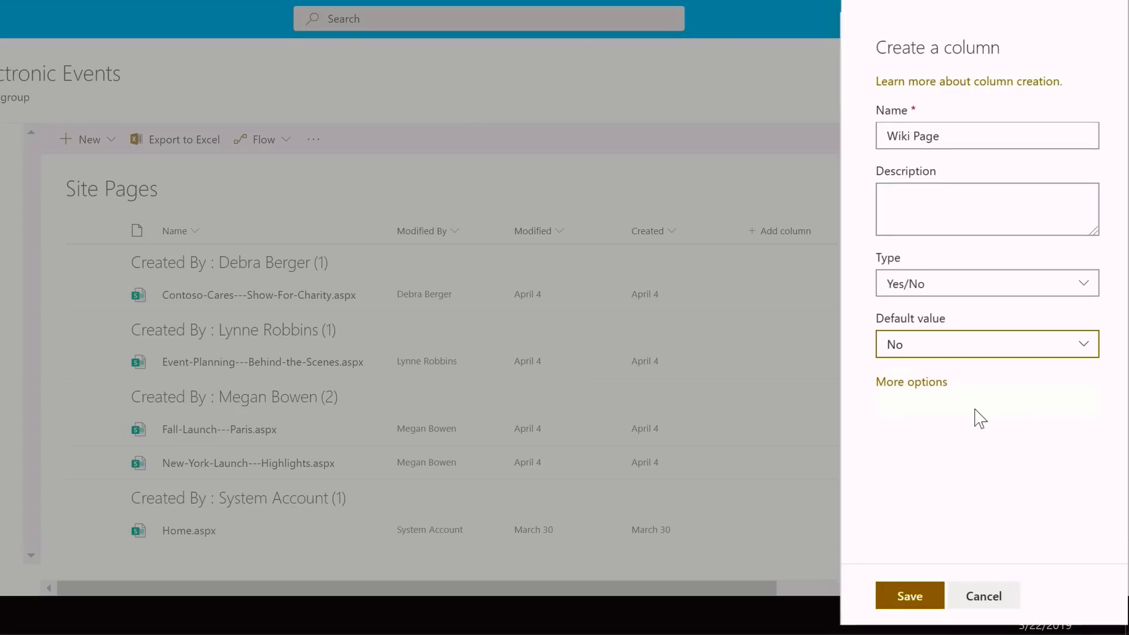
pyautogui.click(911, 590)
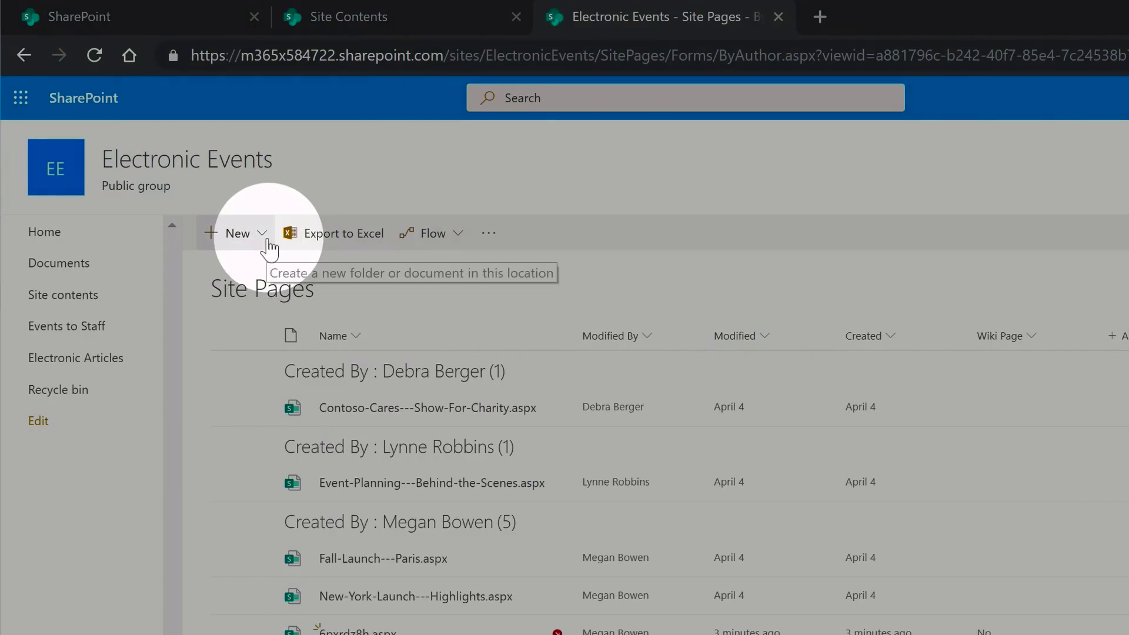
# Step: Create a new Site Page from the Site Pages library and save it as a page template
pyautogui.click(267, 241)
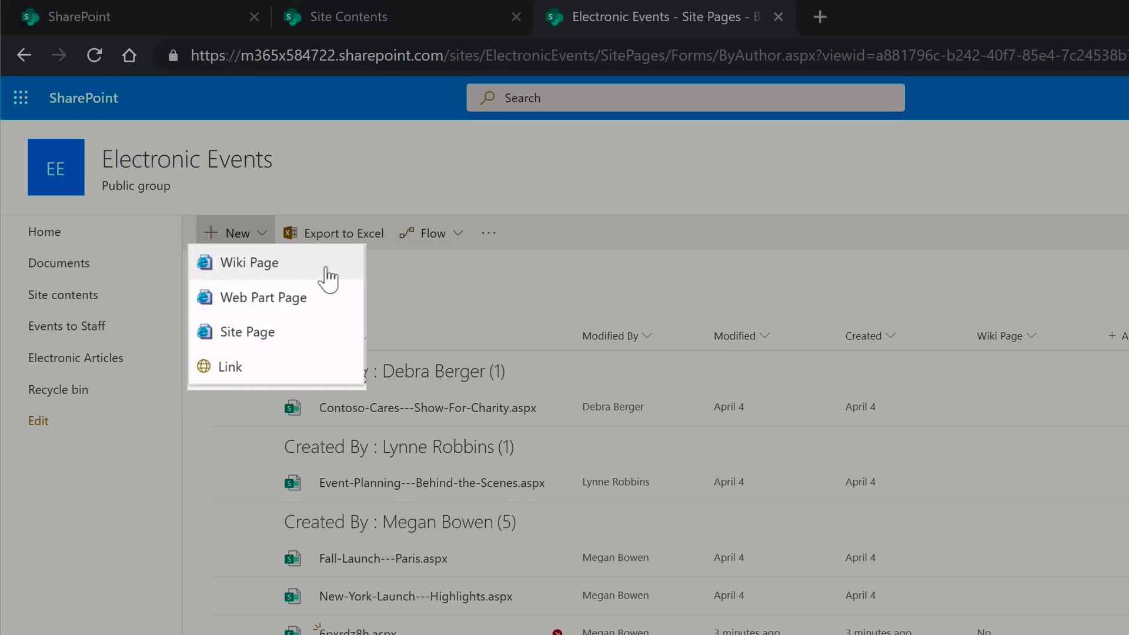
pyautogui.click(295, 340)
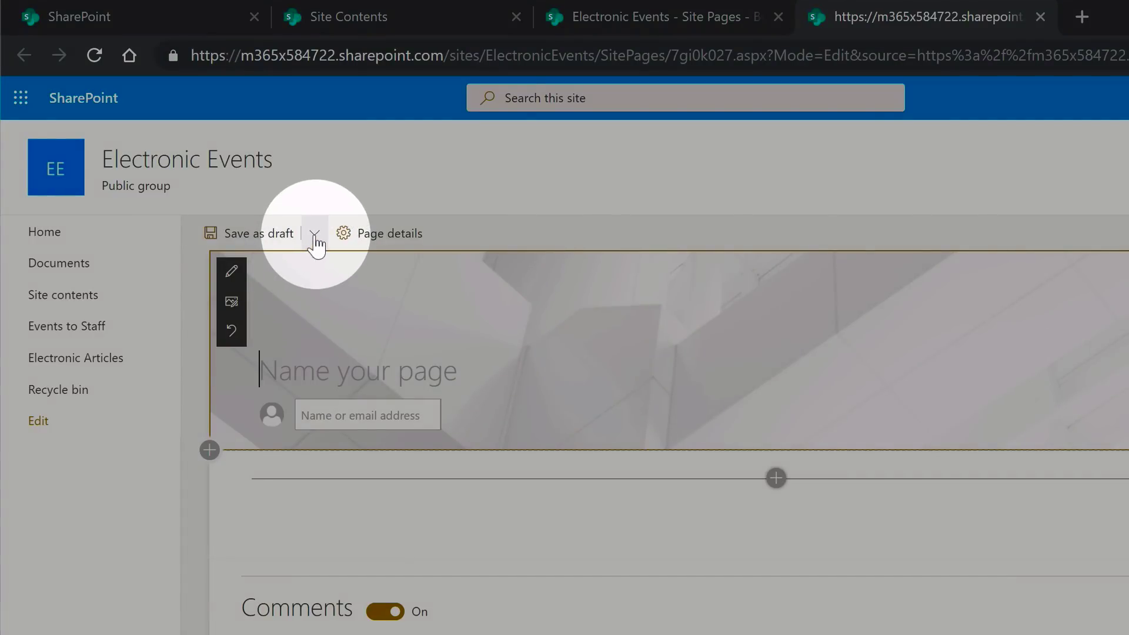
pyautogui.click(315, 236)
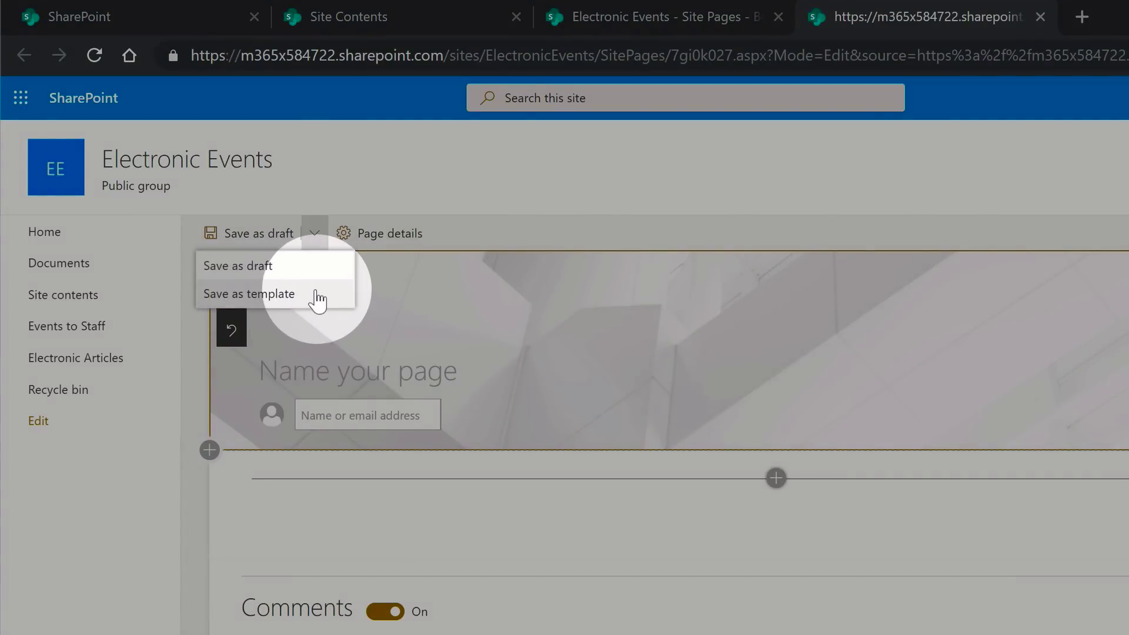
pyautogui.click(317, 300)
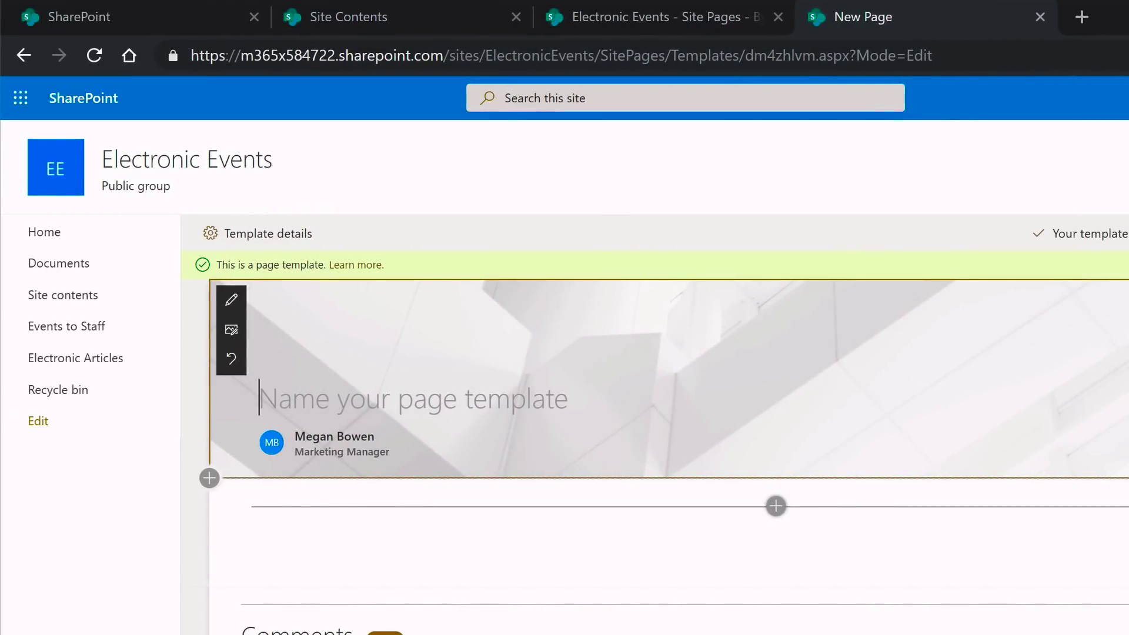
# Step: Name the page template Wiki Page and remove the author from its title area
pyautogui.write('Wiki Page')
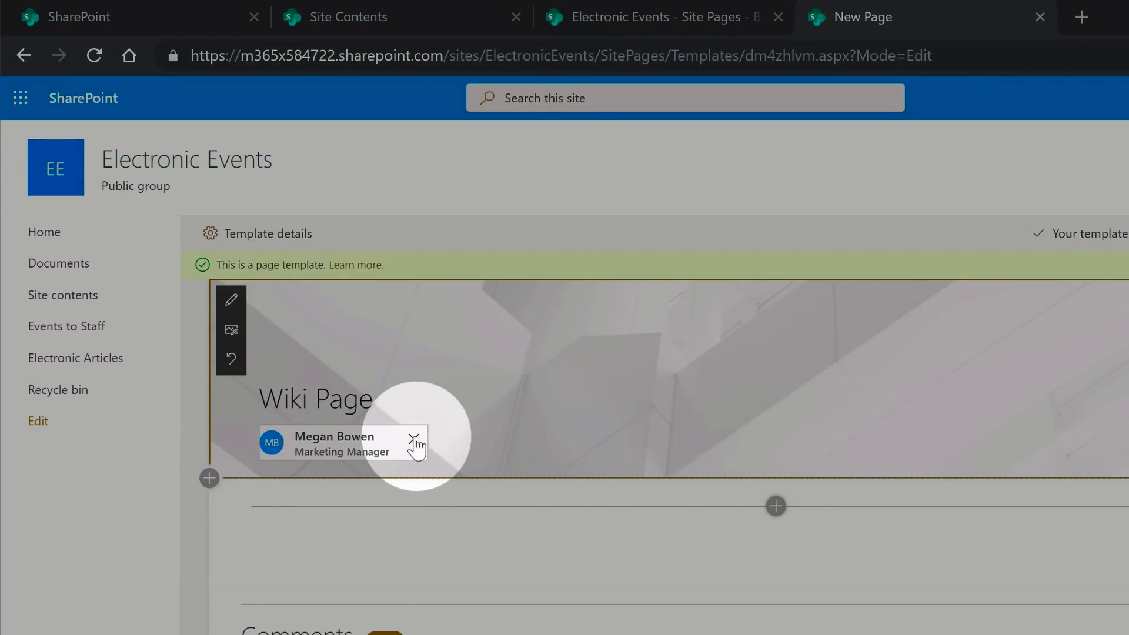
pyautogui.click(417, 438)
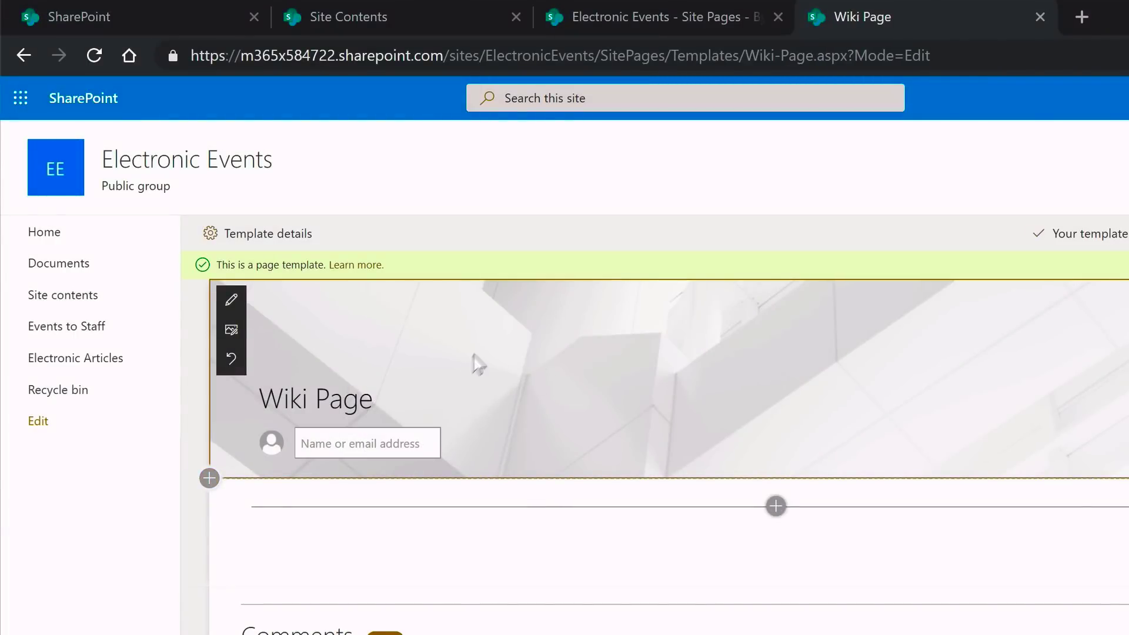
# Step: Change the template's title area layout to Plain
pyautogui.click(234, 360)
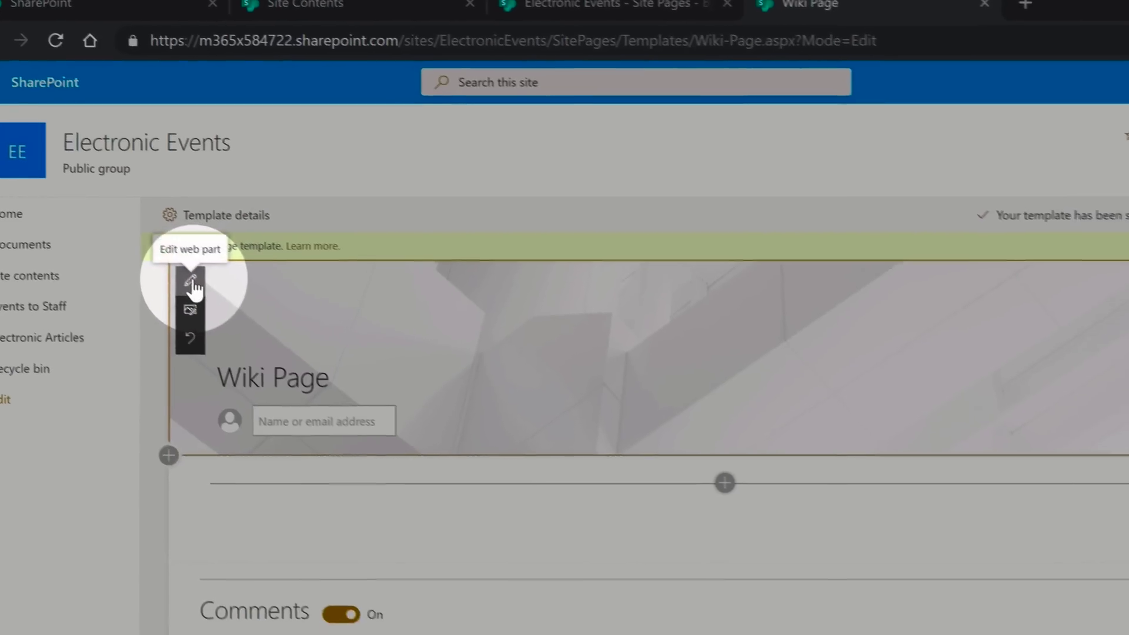
pyautogui.click(231, 302)
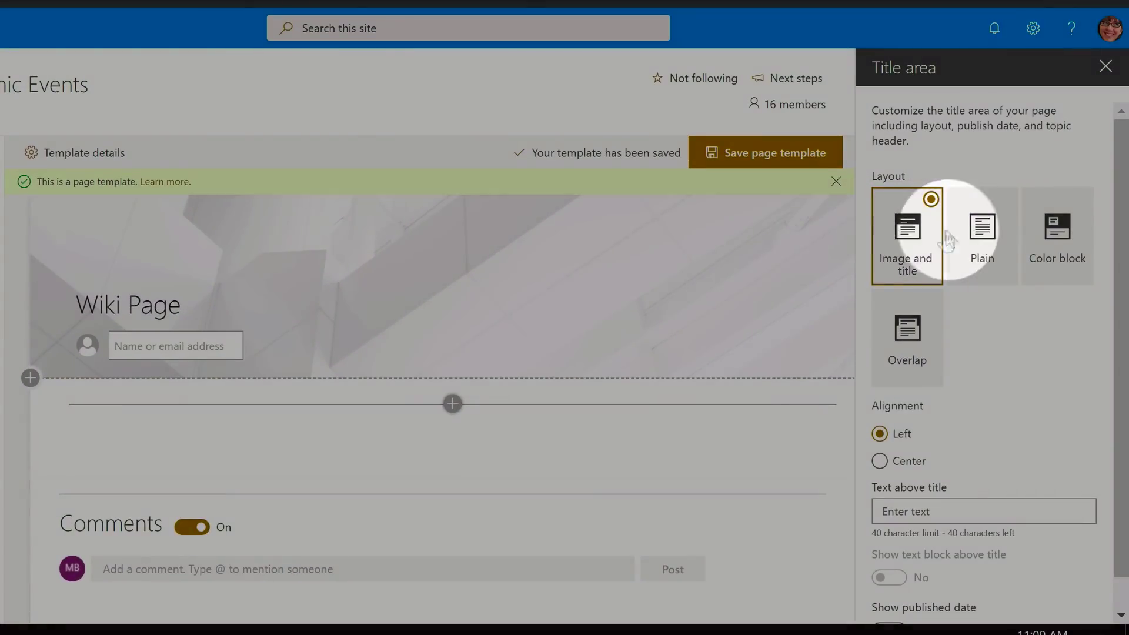
pyautogui.click(992, 249)
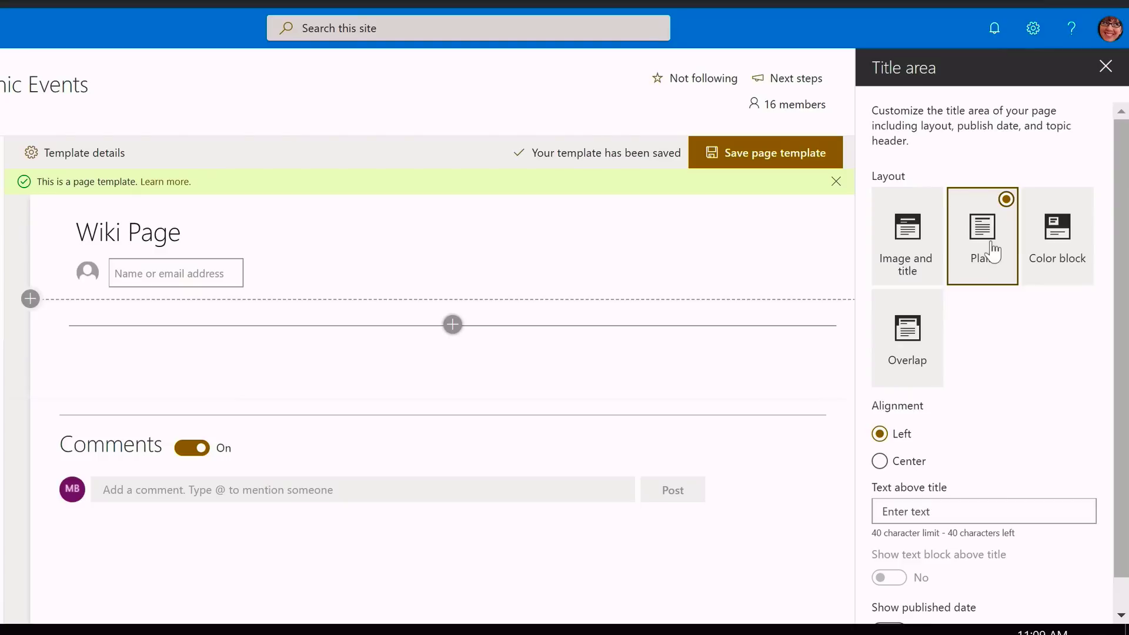
pyautogui.click(1106, 66)
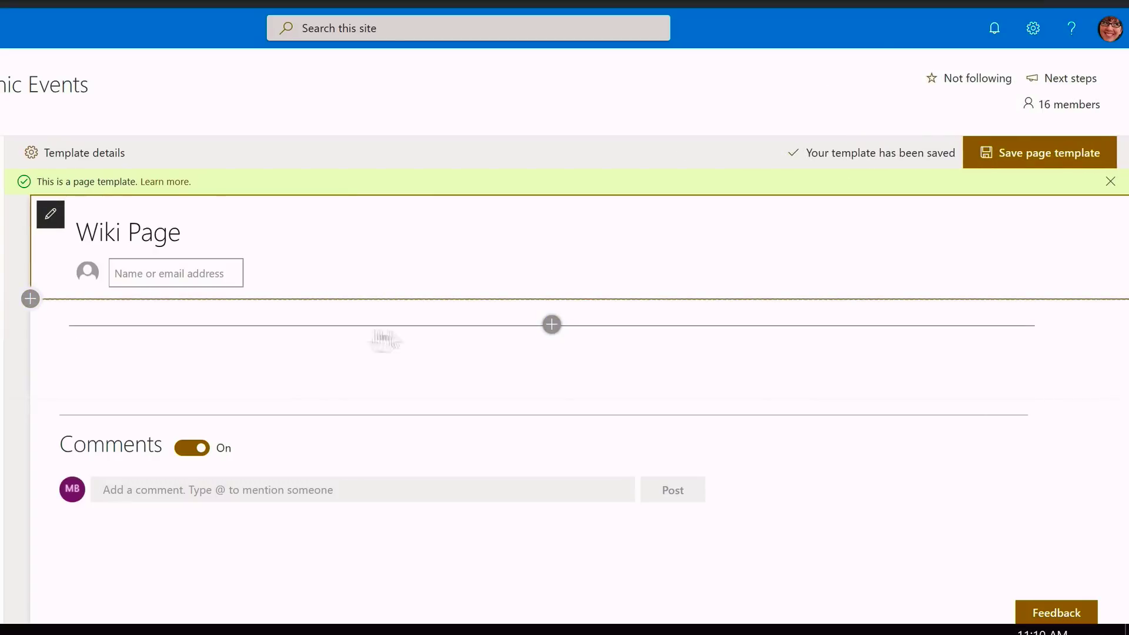
# Step: Insert a One-third right column section below the title area and add a Text web part to its wider column
pyautogui.click(53, 322)
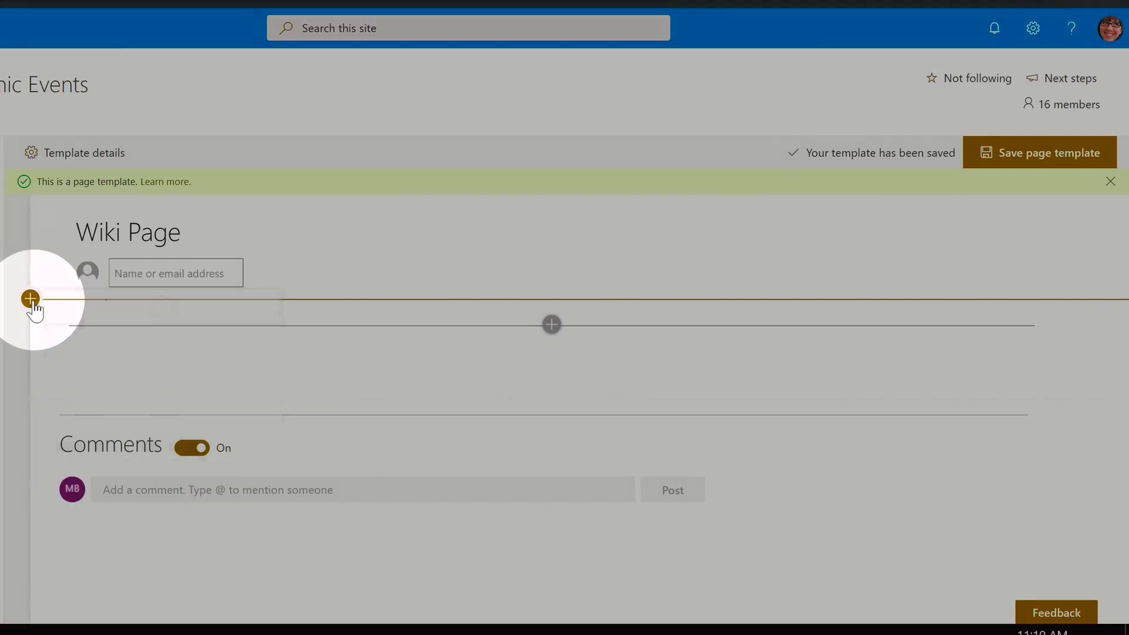
pyautogui.click(31, 300)
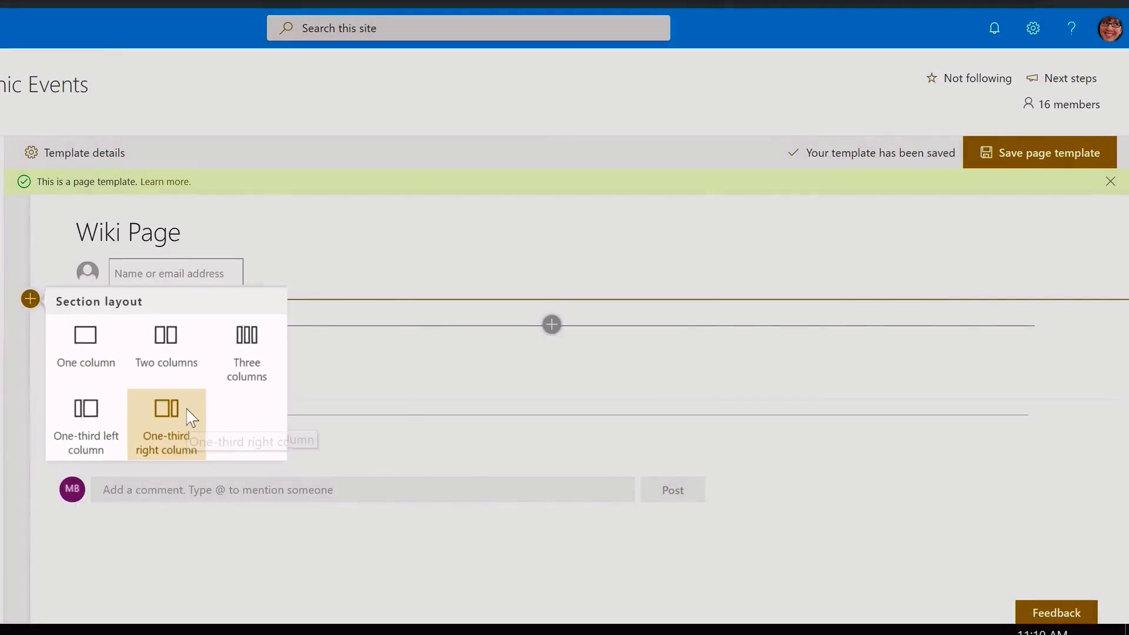
pyautogui.click(179, 425)
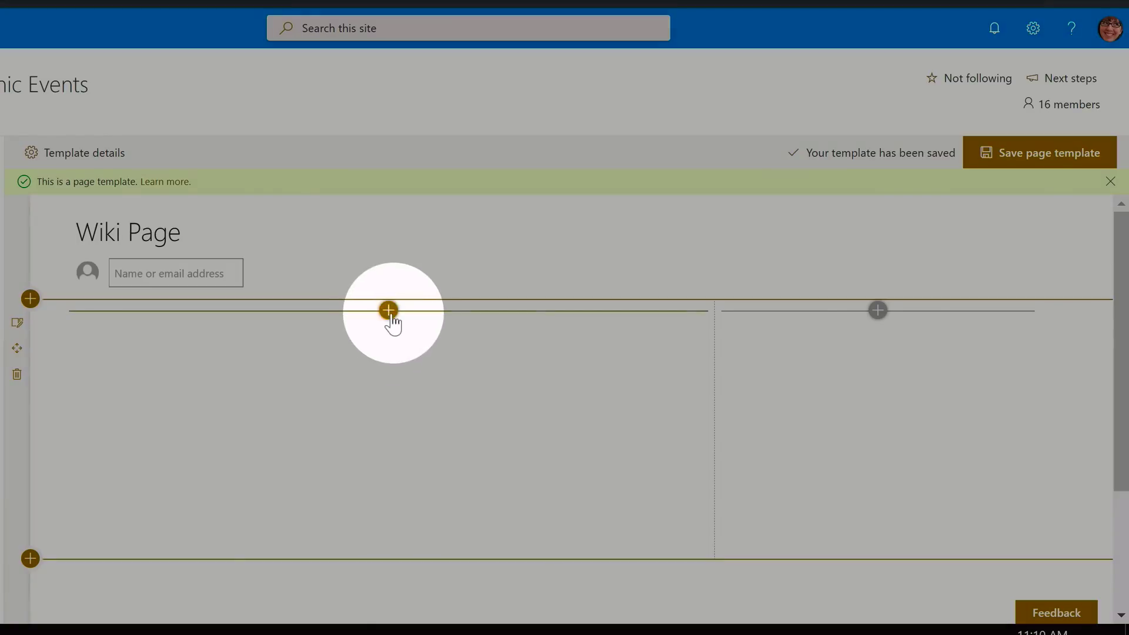
pyautogui.click(389, 311)
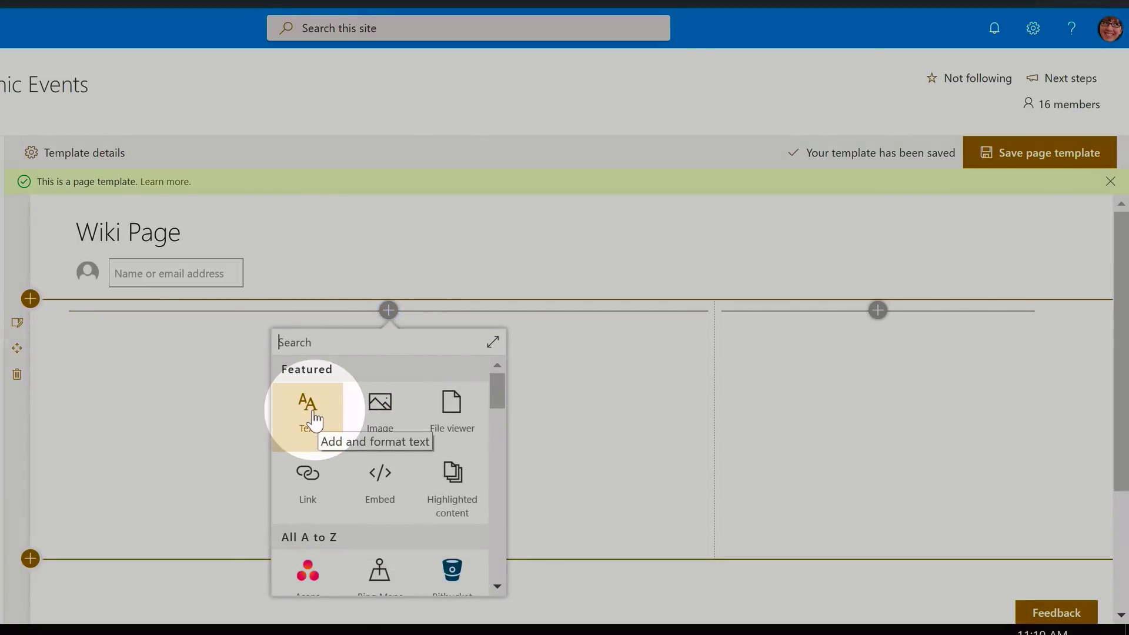
pyautogui.click(315, 420)
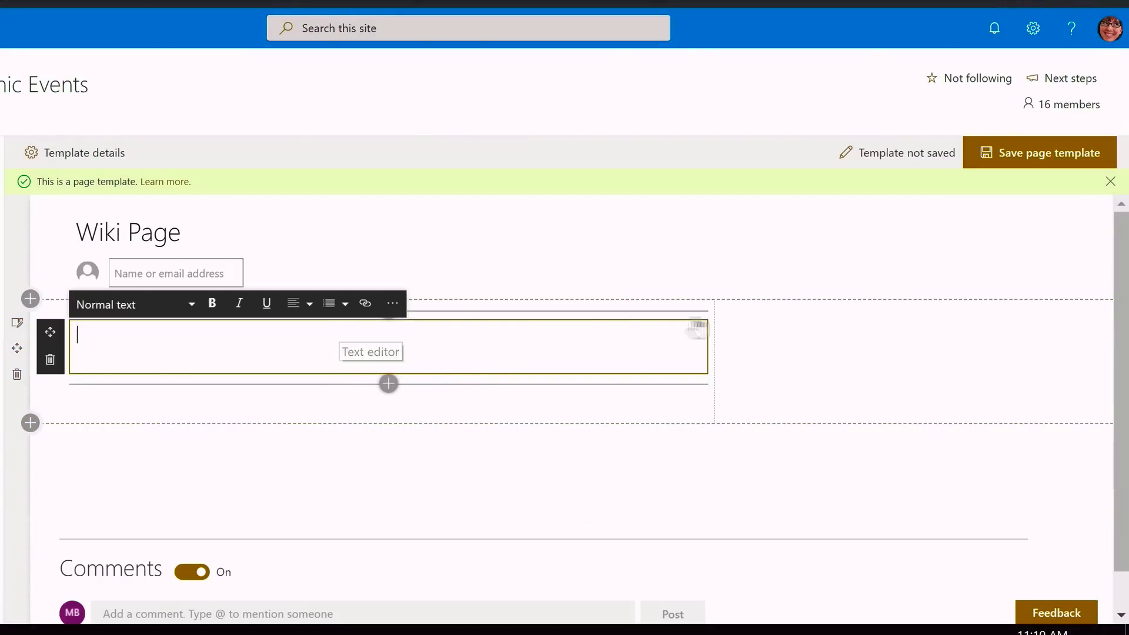
# Step: Add an Image web part to the section's narrow column without choosing an image
pyautogui.moveTo(796, 325)
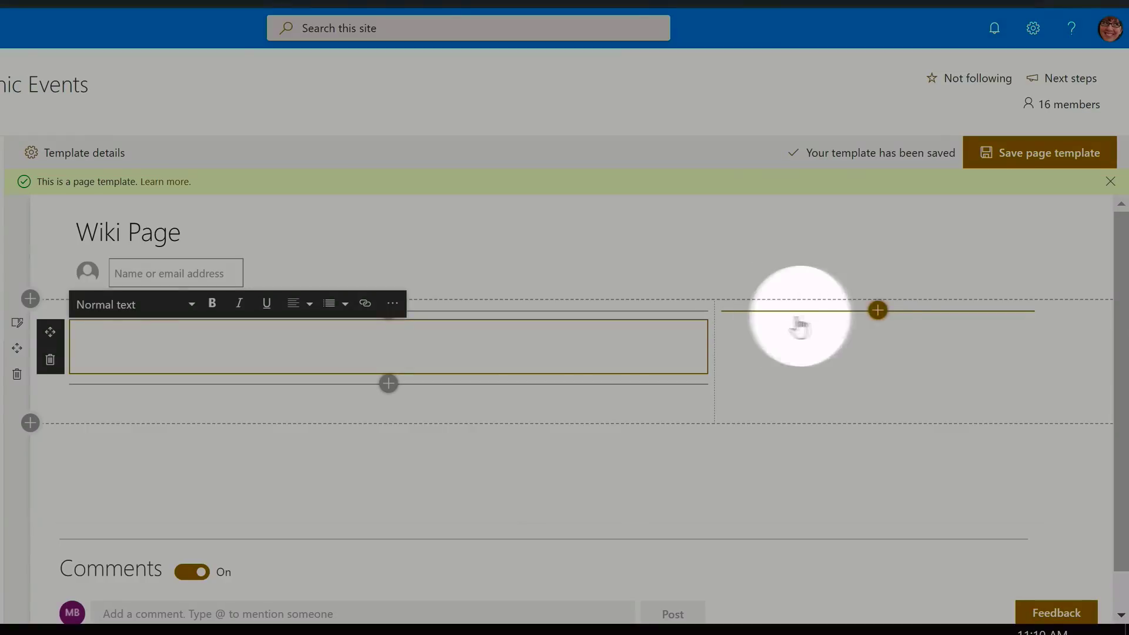
pyautogui.click(878, 310)
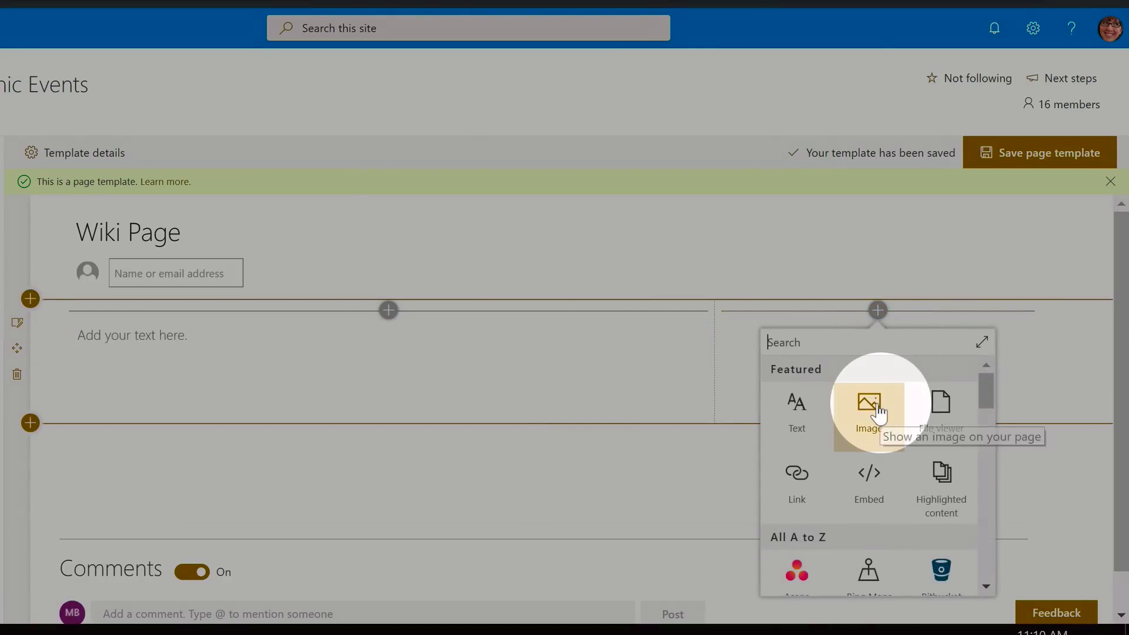
pyautogui.click(878, 413)
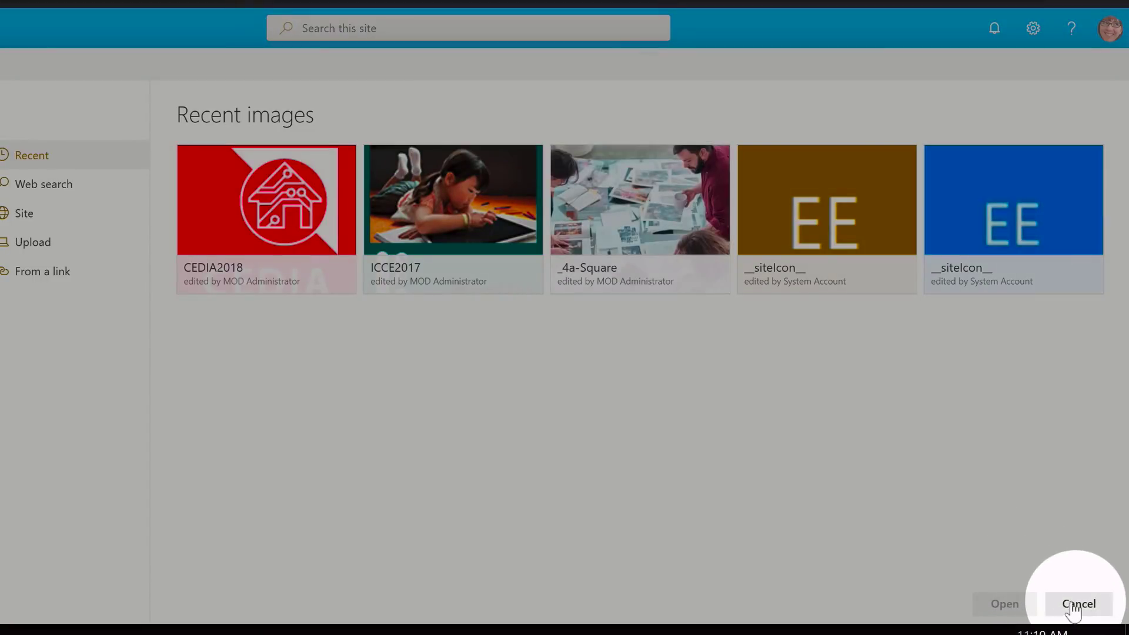
pyautogui.click(1078, 604)
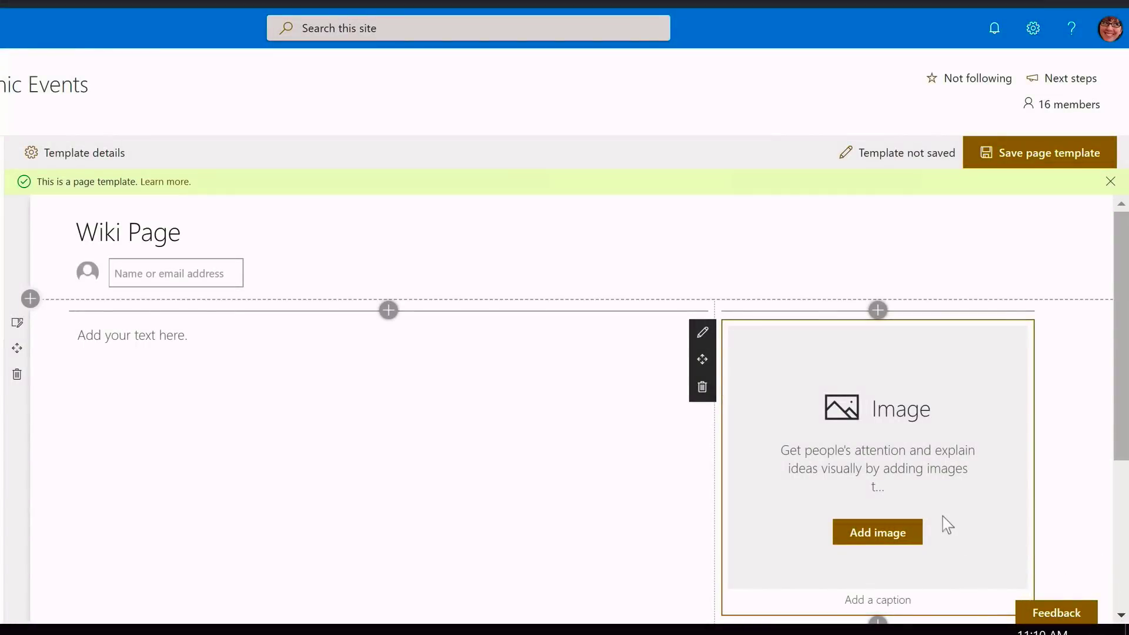
# Step: Add a Quick links web part below the Image web part and turn off comments for the template
pyautogui.scroll(-4, 925, 512)
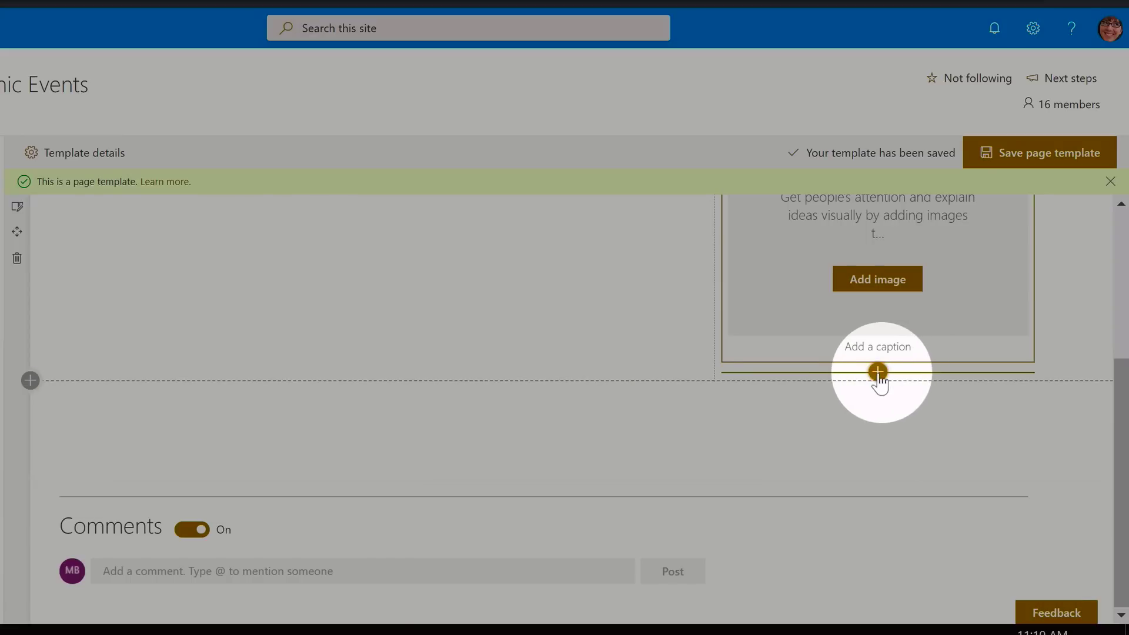
pyautogui.click(878, 371)
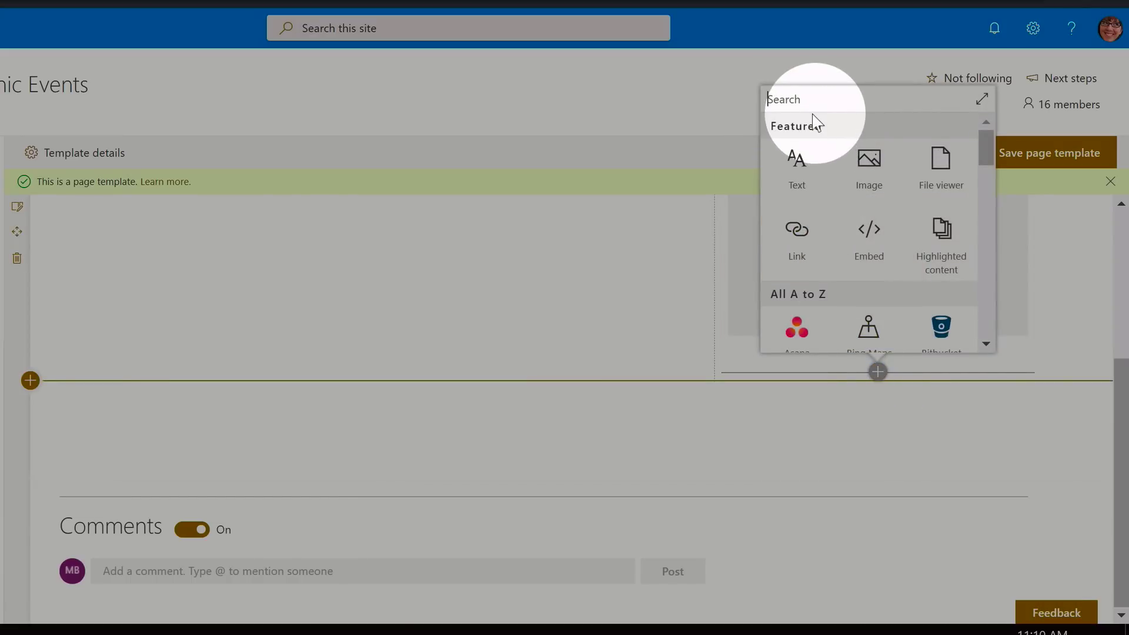
pyautogui.write('quick')
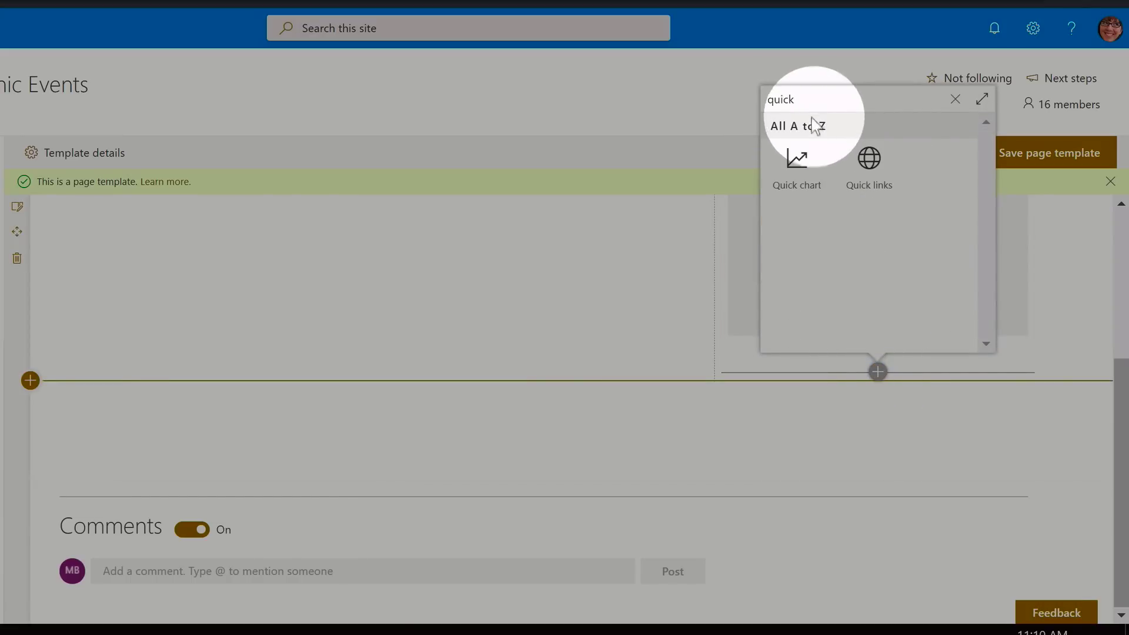
pyautogui.click(857, 166)
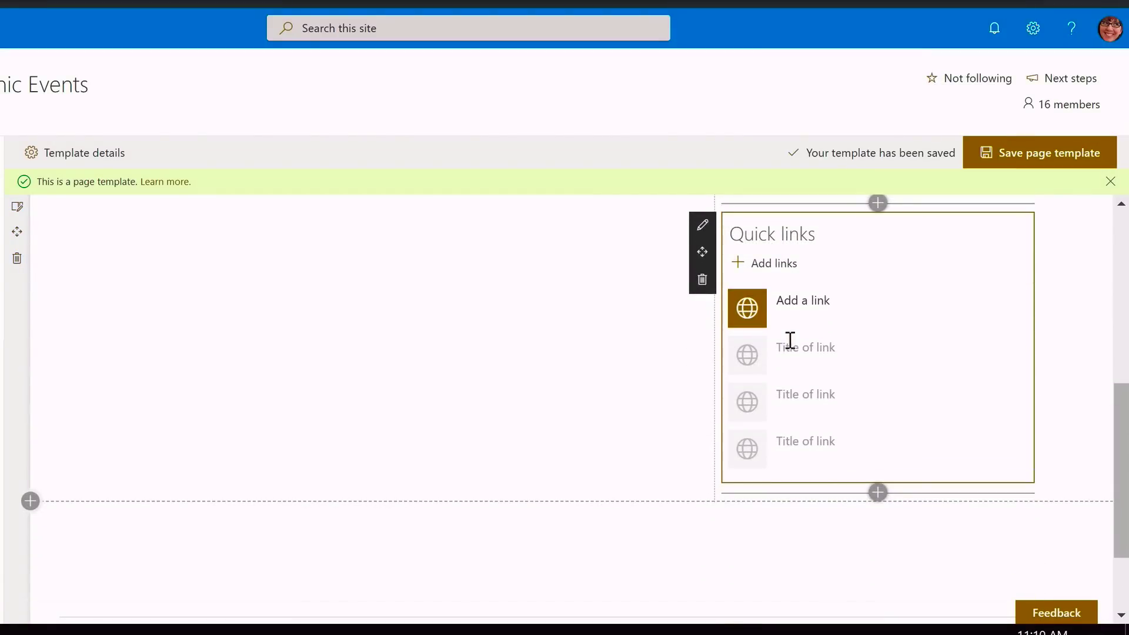
pyautogui.scroll(-2, 645, 468)
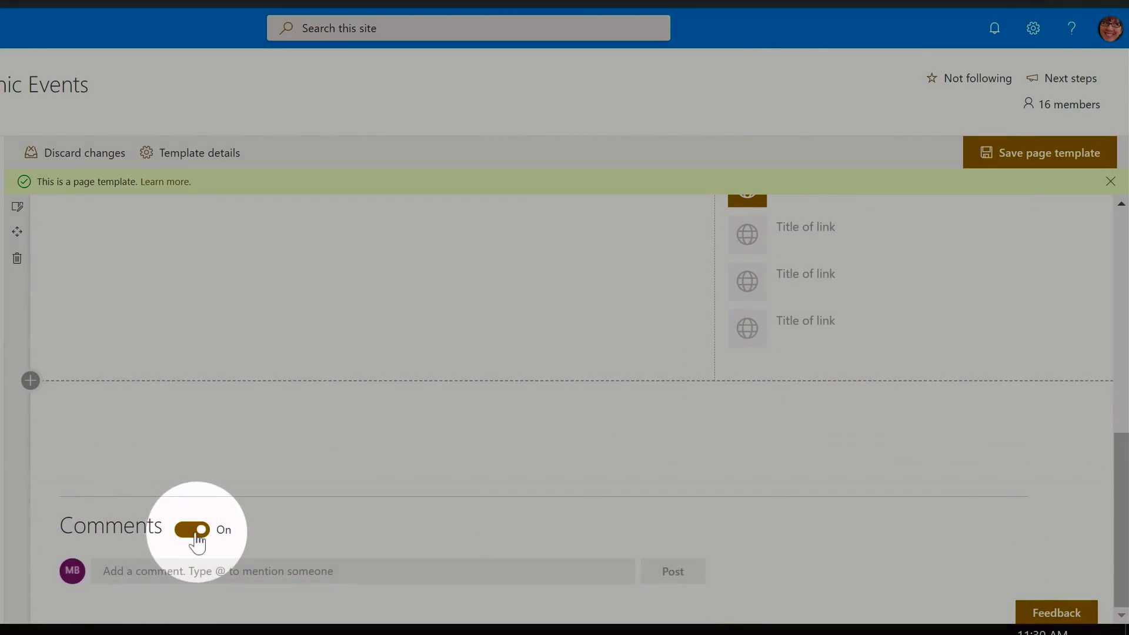
pyautogui.click(189, 531)
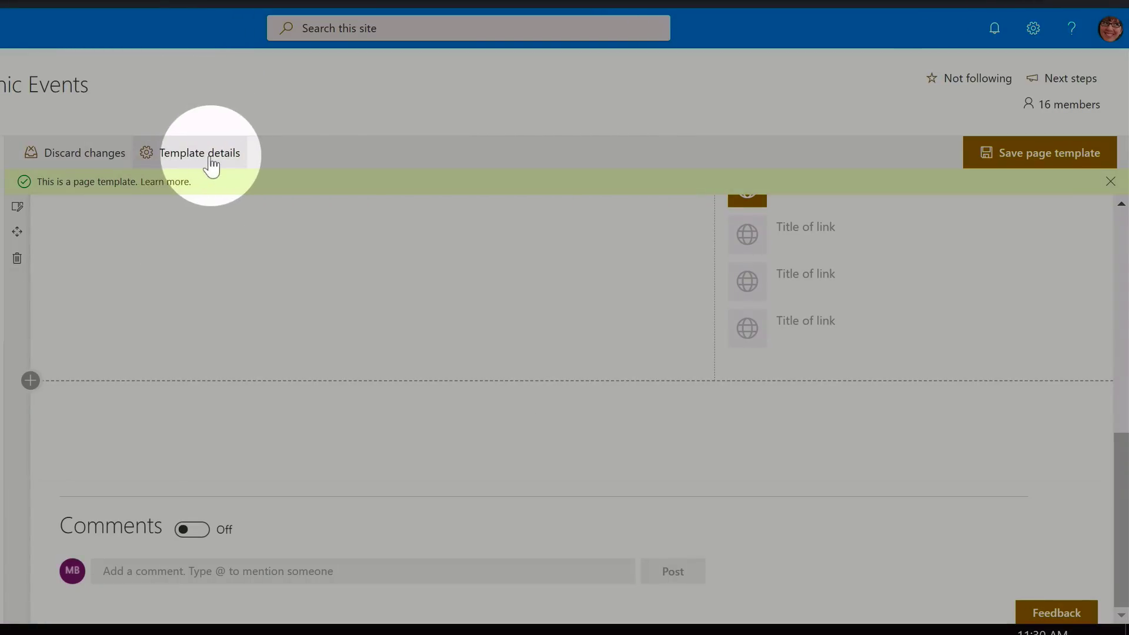
# Step: Set the Wiki Page property in the template details to Yes and save the page template
pyautogui.click(195, 156)
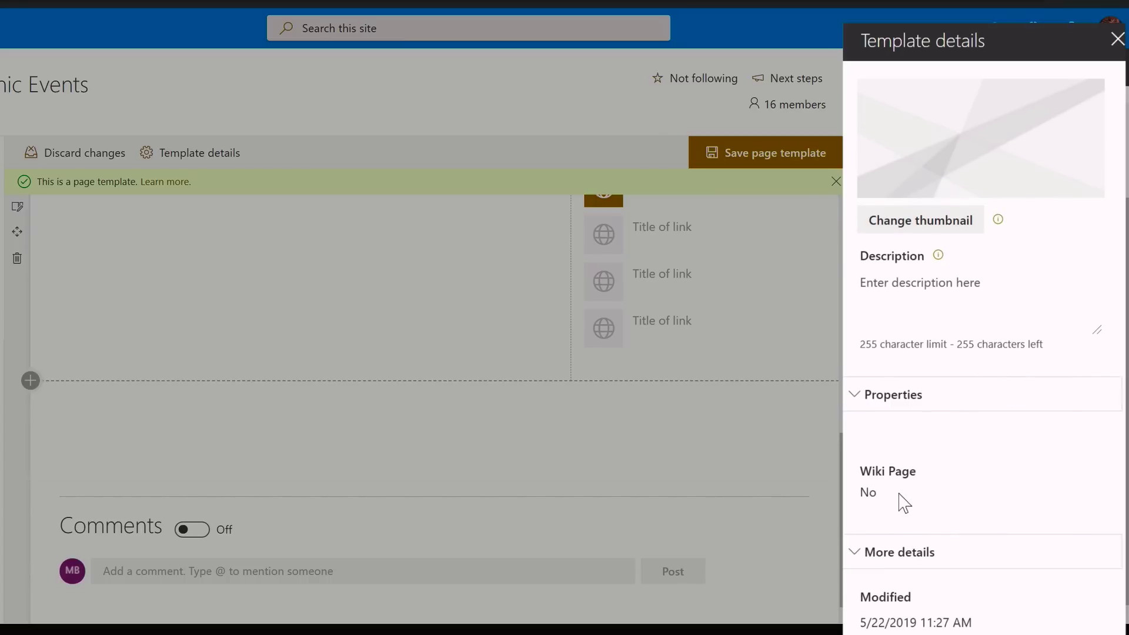
pyautogui.click(870, 493)
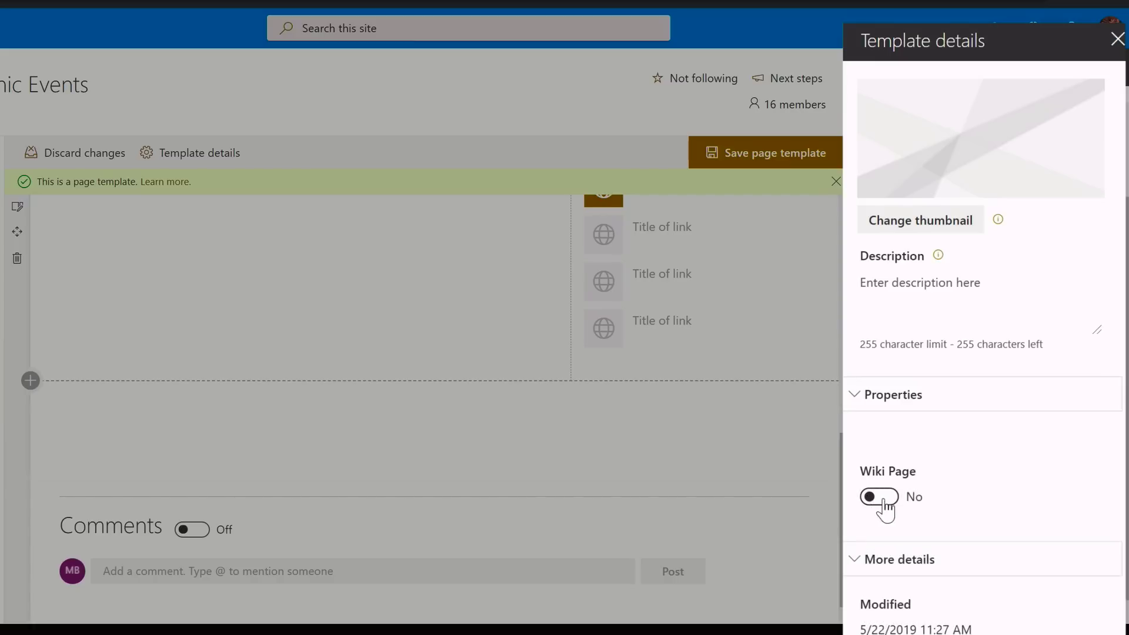
pyautogui.click(880, 499)
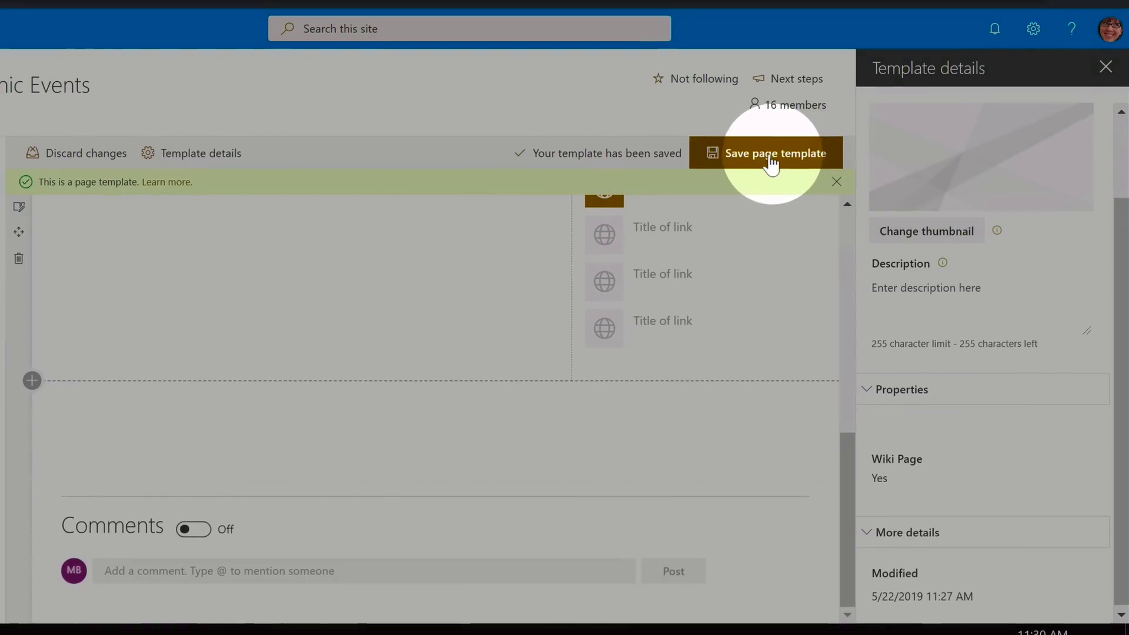
pyautogui.click(768, 154)
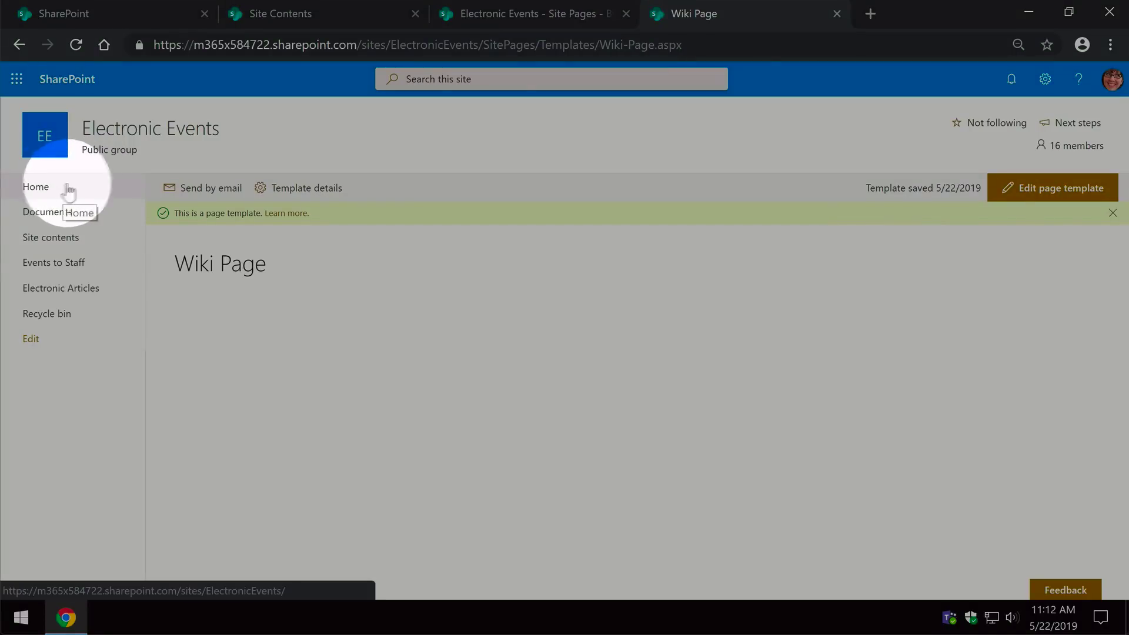
# Step: Create a new page from the Electronic Events home page using the saved Wiki Page template
pyautogui.click(36, 187)
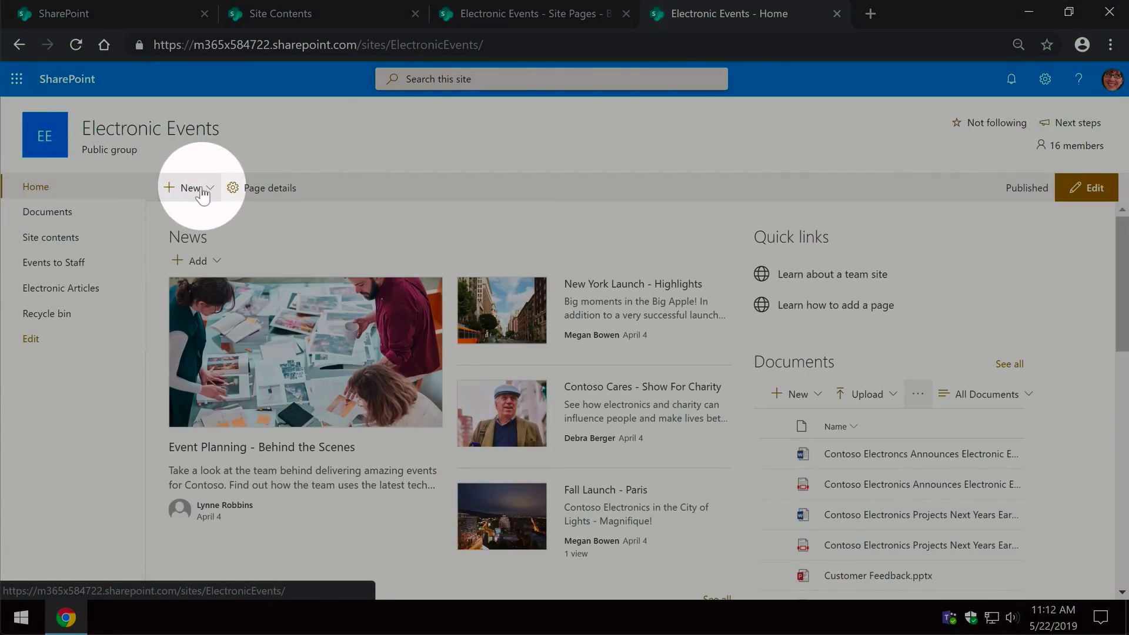
pyautogui.click(190, 188)
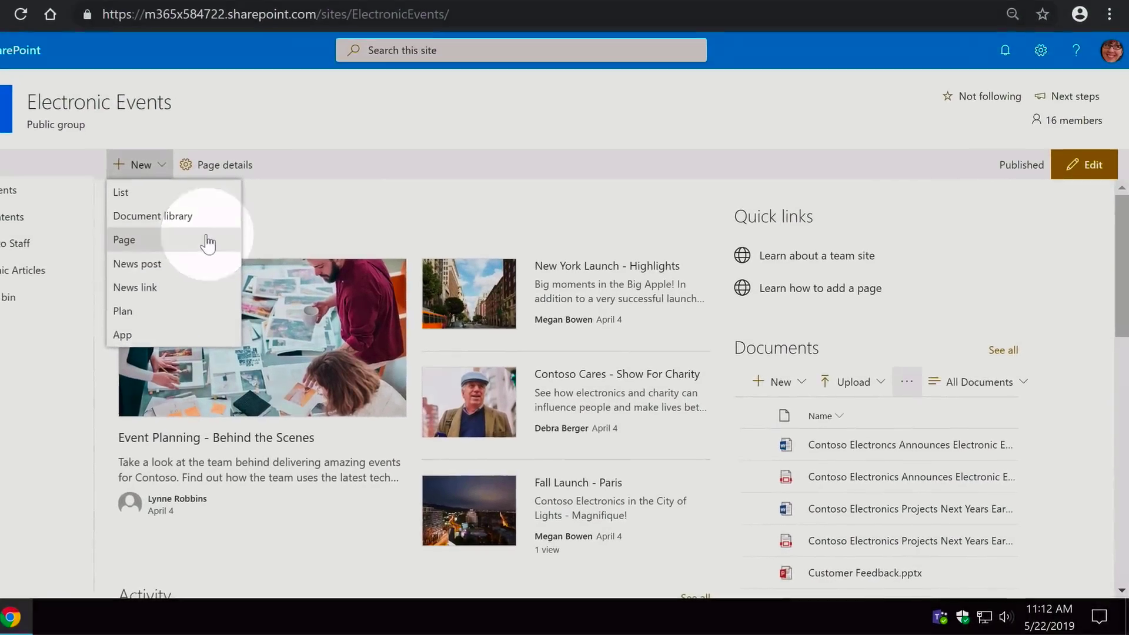
pyautogui.click(232, 267)
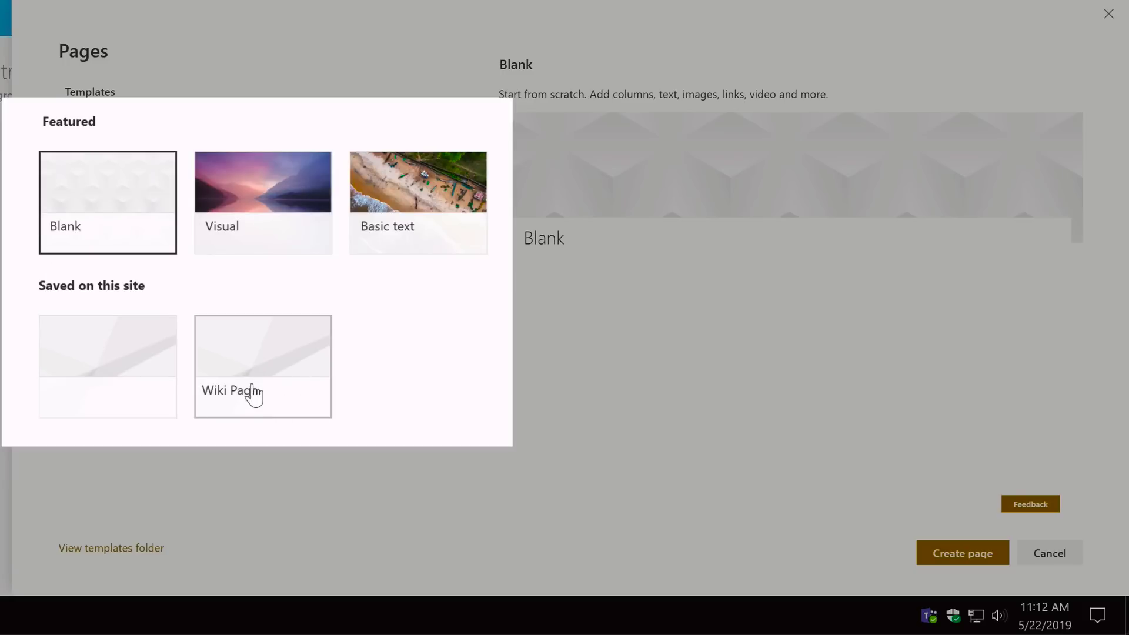
pyautogui.click(277, 363)
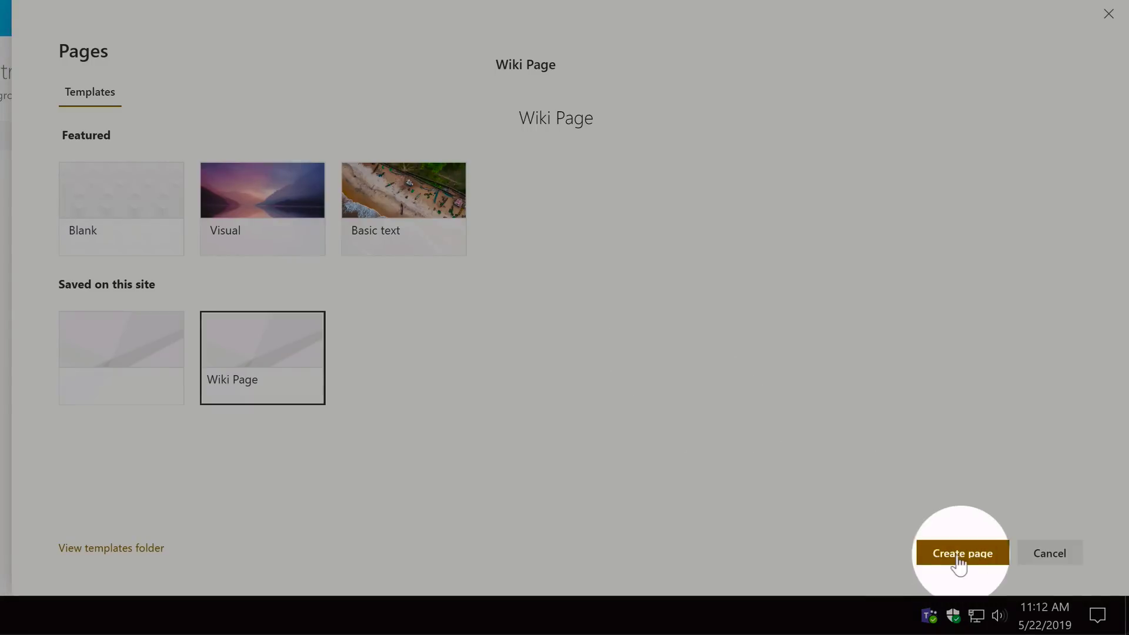
pyautogui.click(966, 554)
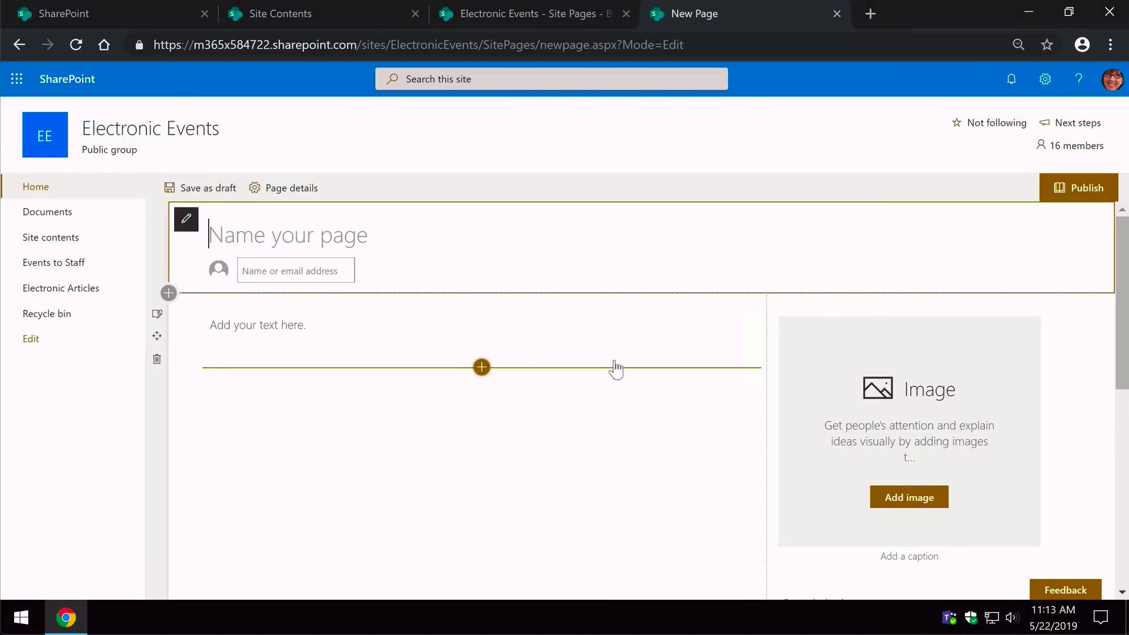
# Step: Name the new page Excel London and paste the copied Lorem ipsum paragraphs into its Text web part
pyautogui.write('Excel London')
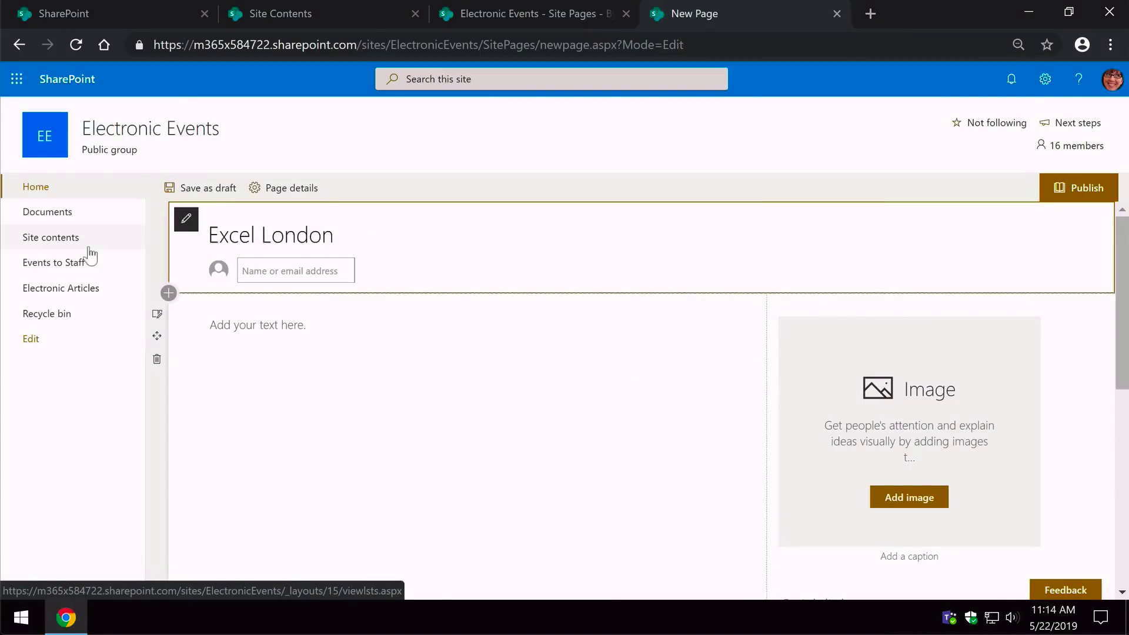
pyautogui.click(233, 329)
pyautogui.hotkey('ctrl', 'v')
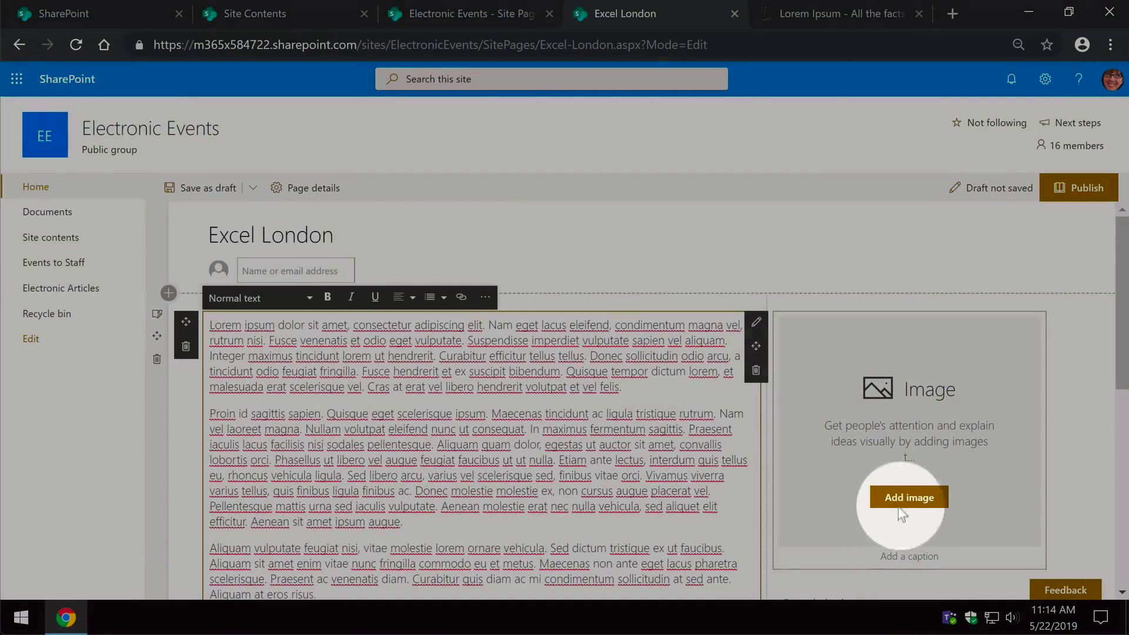
# Step: Search the web for "excel london" images and insert an en.wikipedia.org photo of the building into the Image web part
pyautogui.click(910, 497)
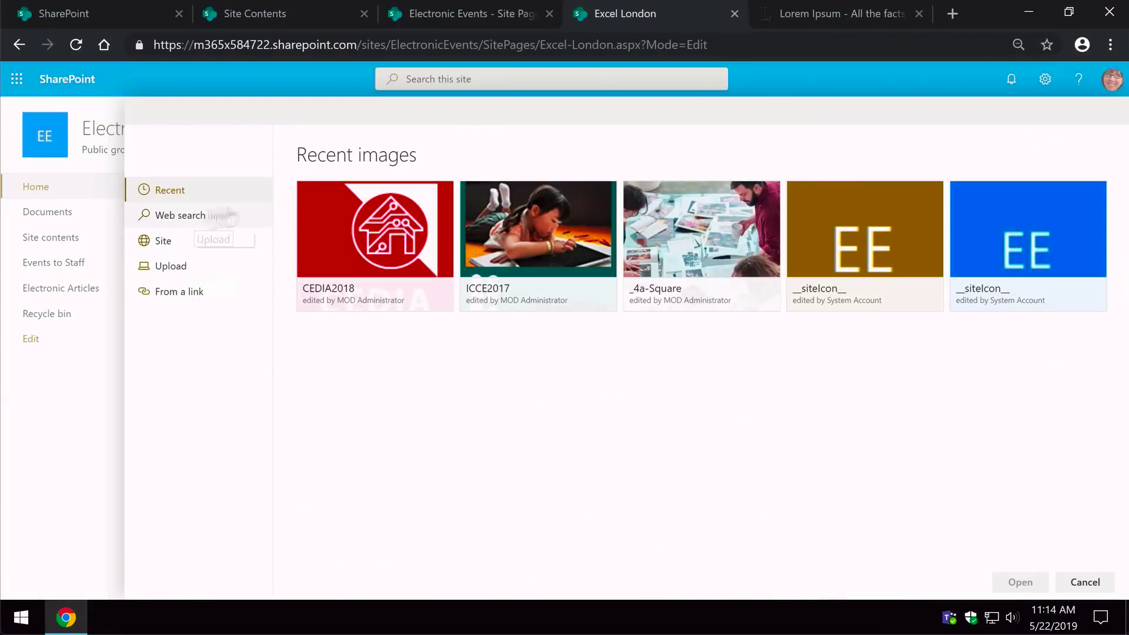
pyautogui.click(178, 215)
pyautogui.write('excel london')
pyautogui.press('Return')
pyautogui.click(605, 279)
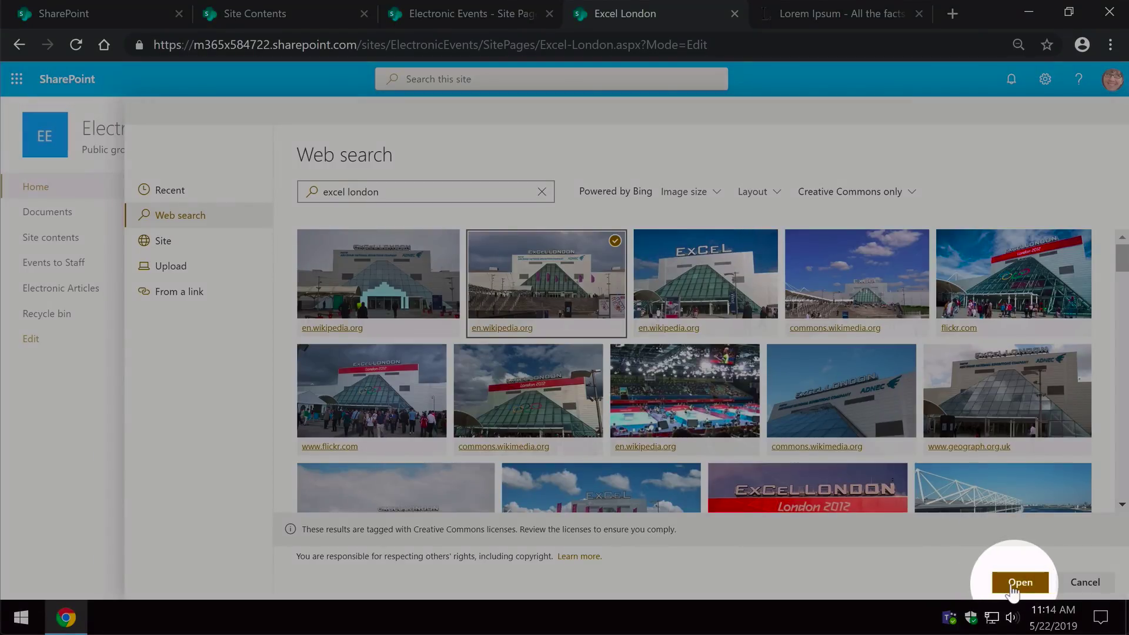
pyautogui.click(1020, 582)
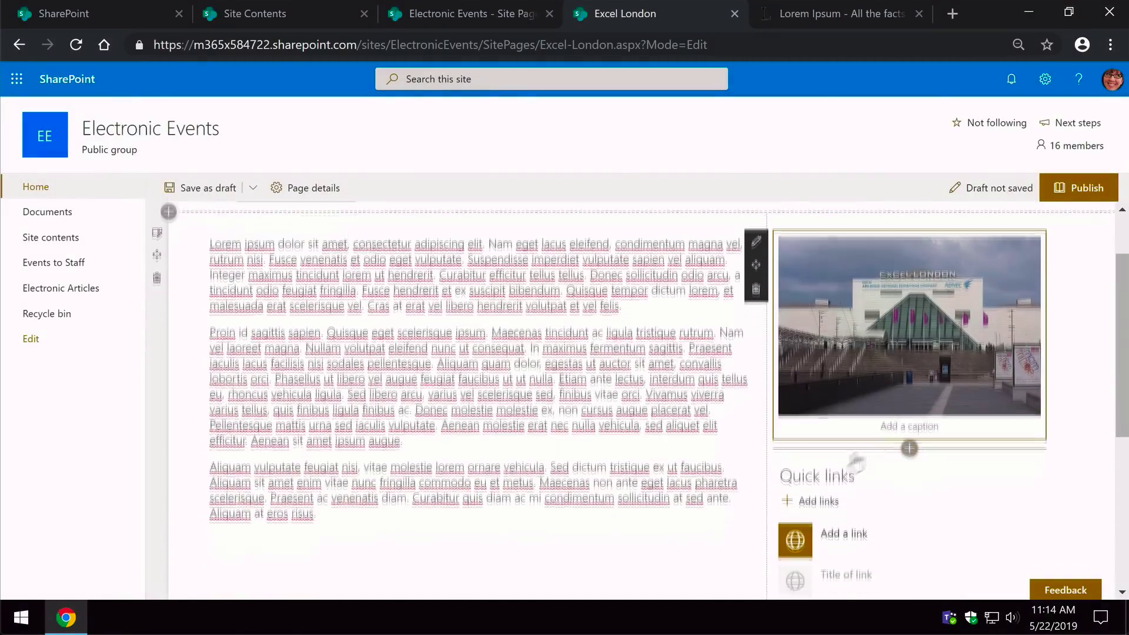
pyautogui.click(849, 534)
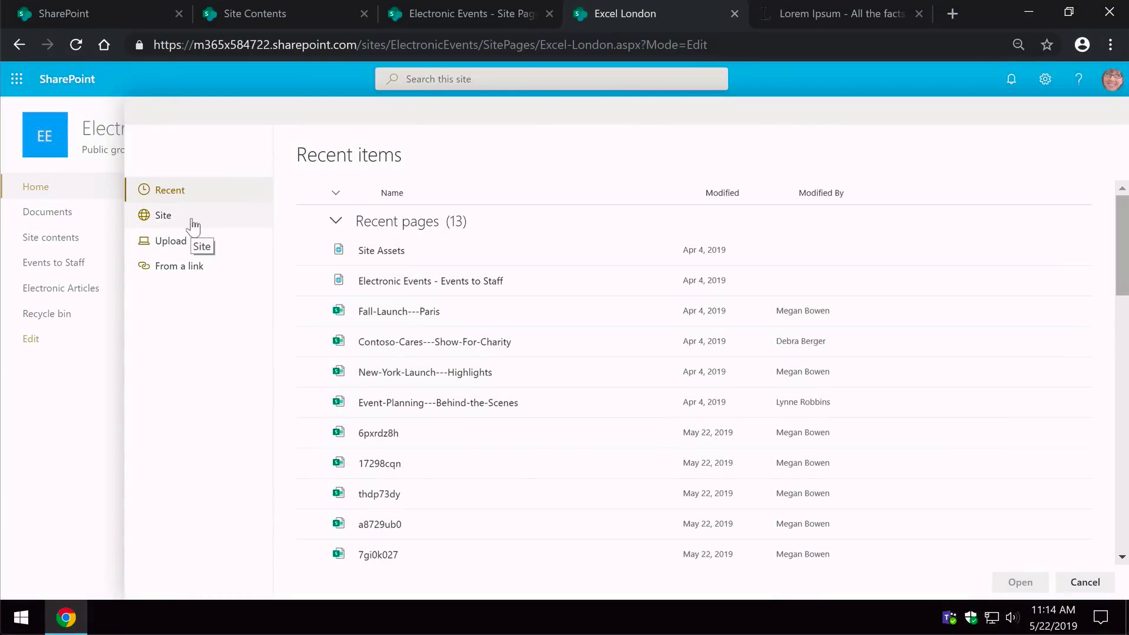
pyautogui.click(176, 216)
pyautogui.click(179, 266)
pyautogui.write('www.excel.london')
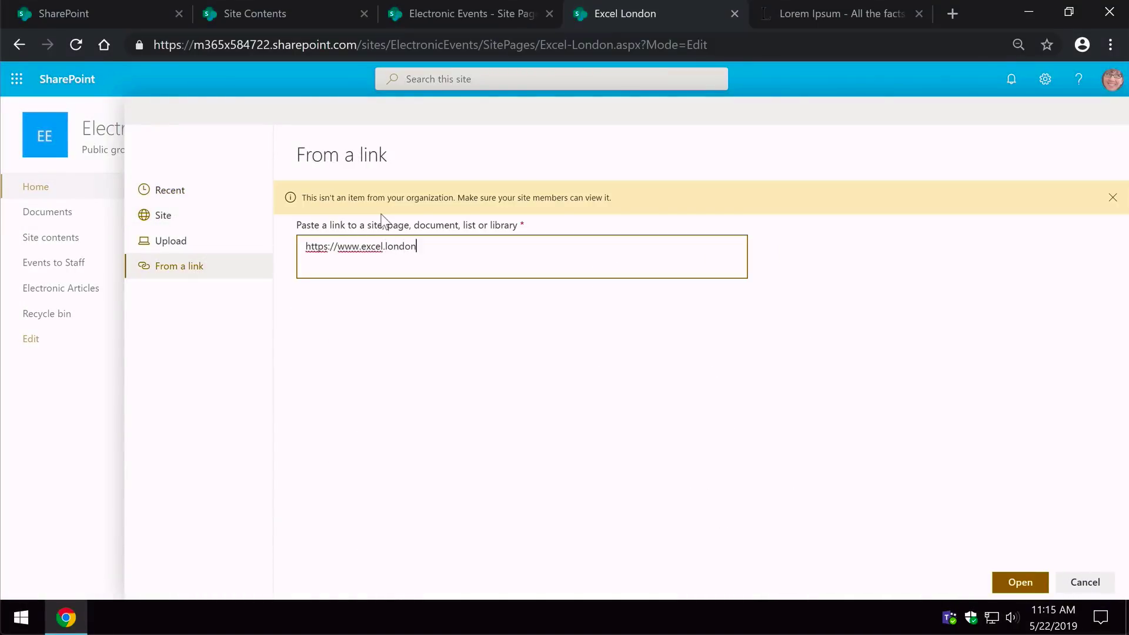
pyautogui.click(1018, 584)
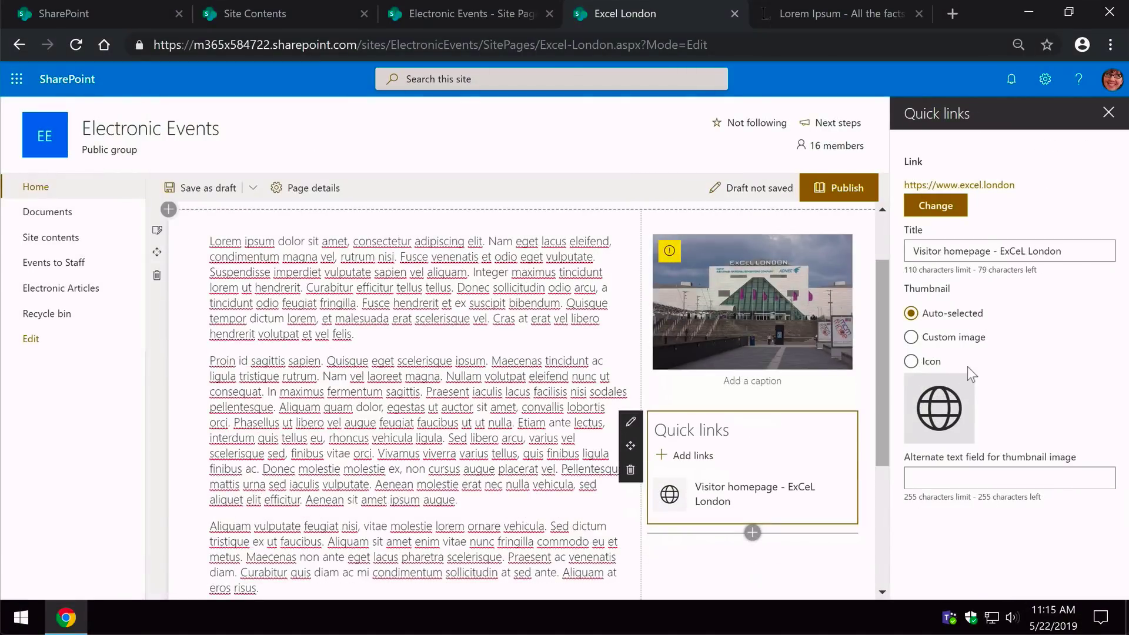
pyautogui.click(1109, 112)
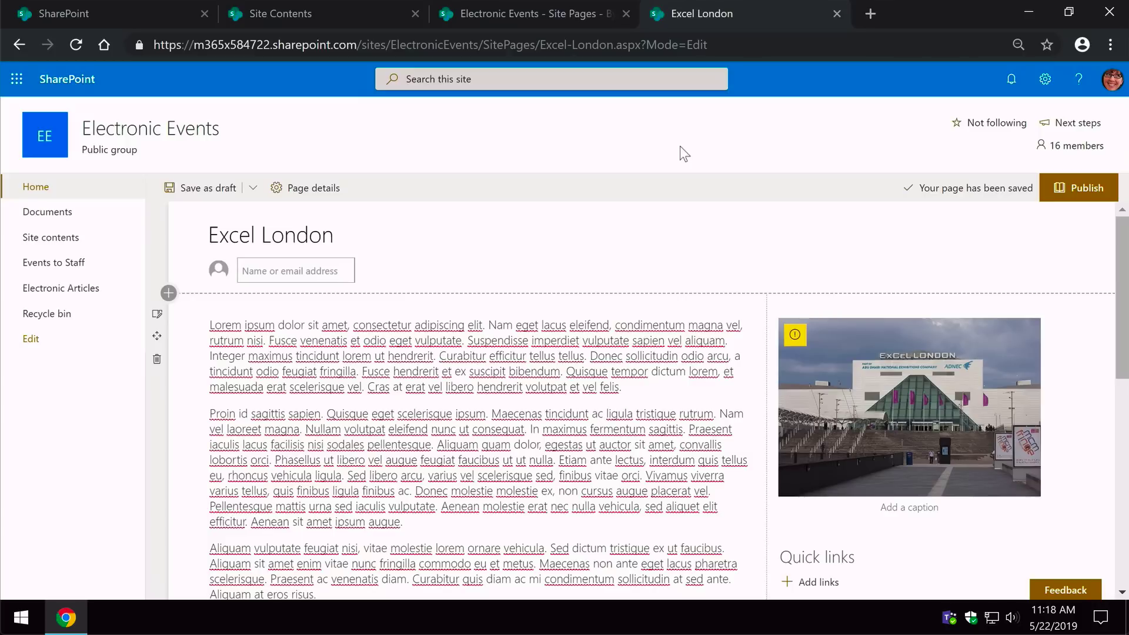
# Step: Add a Bing Maps web part to the empty section below the text and quick links
pyautogui.moveTo(811, 333)
pyautogui.scroll(-3, 812, 333)
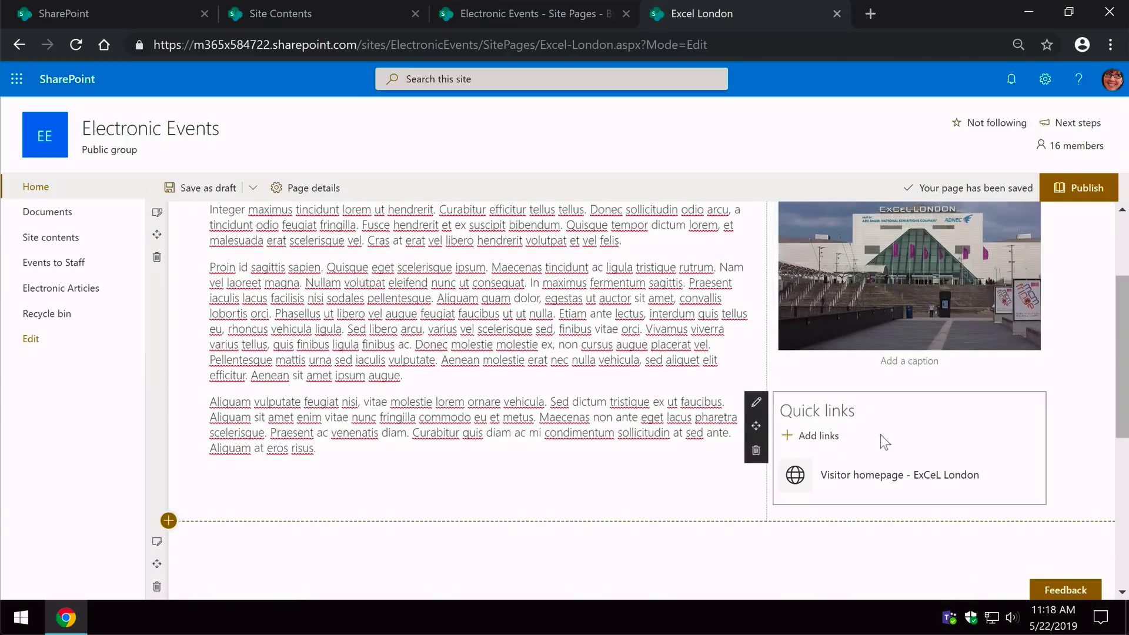
pyautogui.scroll(3, 521, 361)
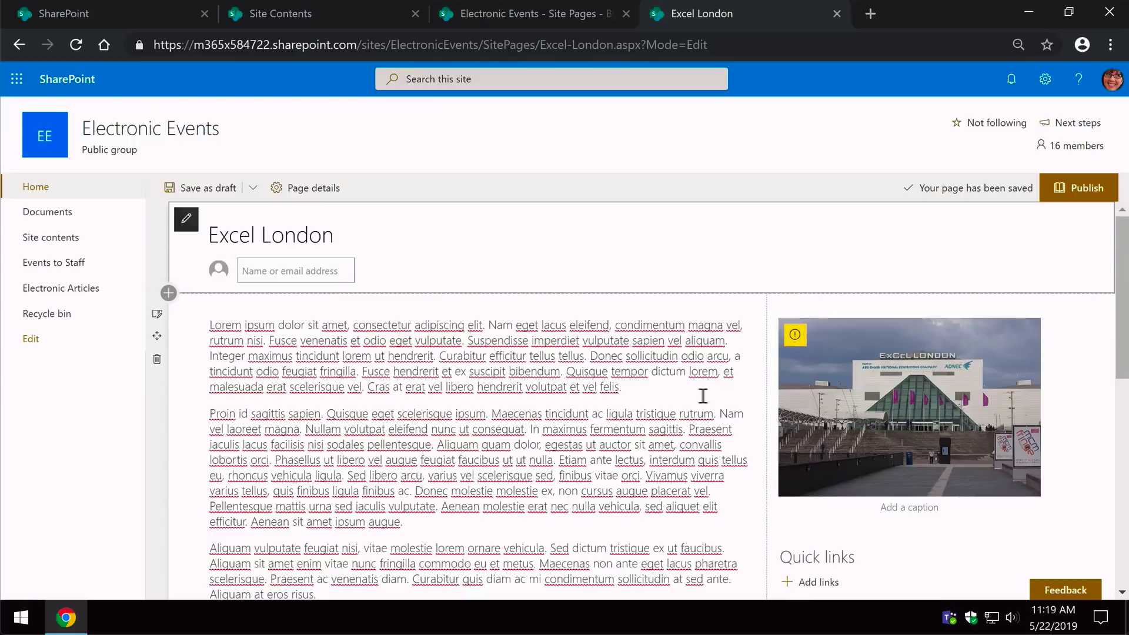
pyautogui.scroll(-5, 676, 408)
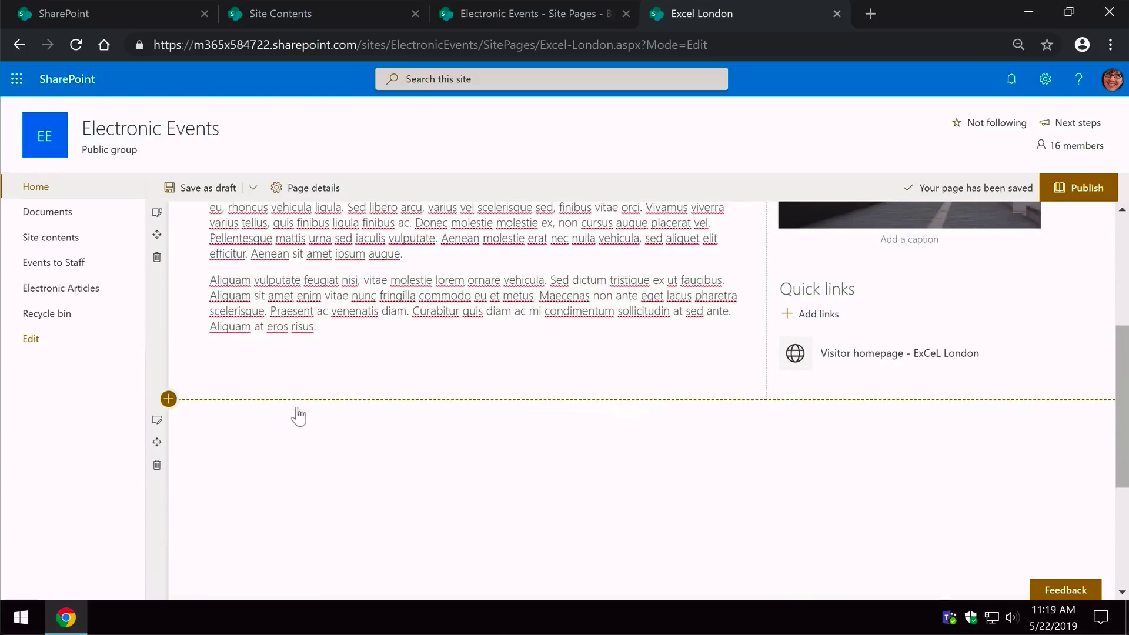
pyautogui.click(622, 408)
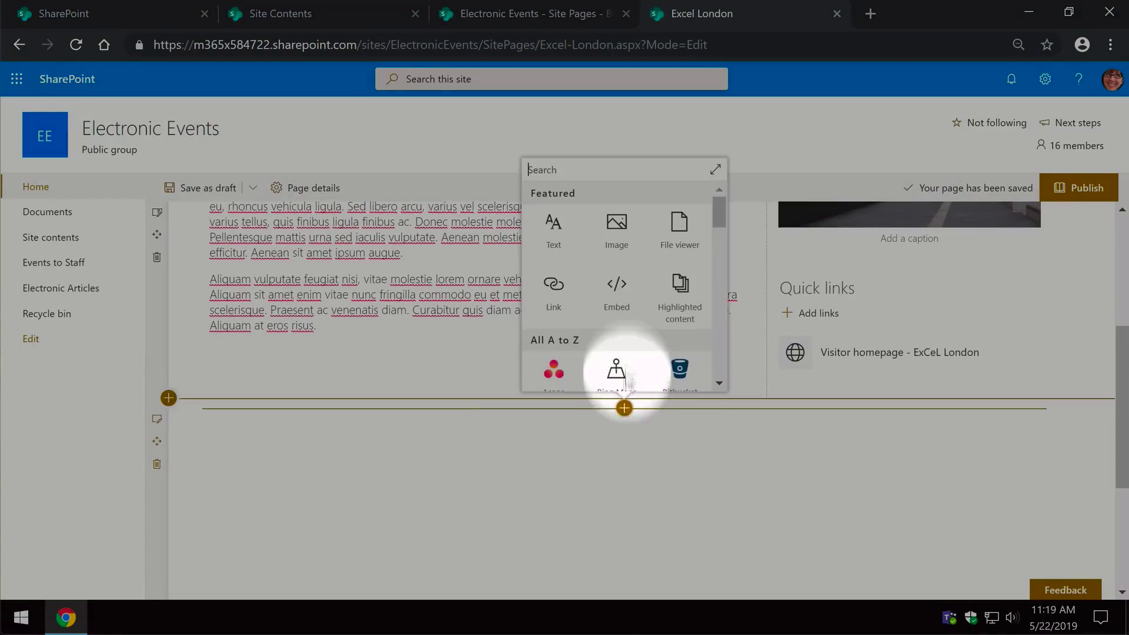
pyautogui.write('maps')
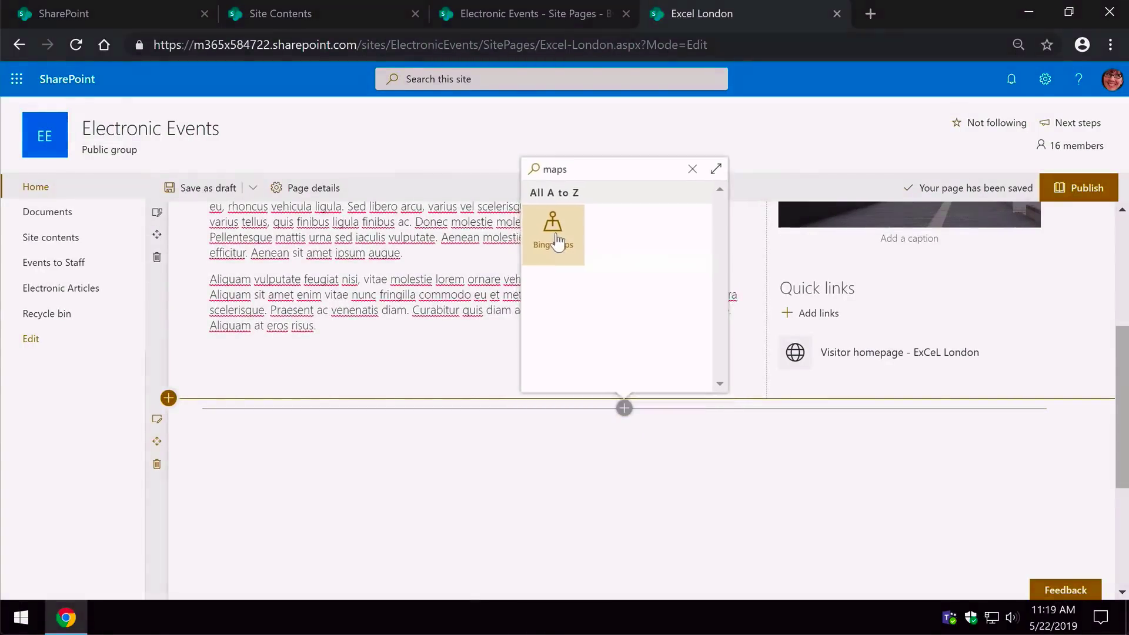
pyautogui.click(558, 241)
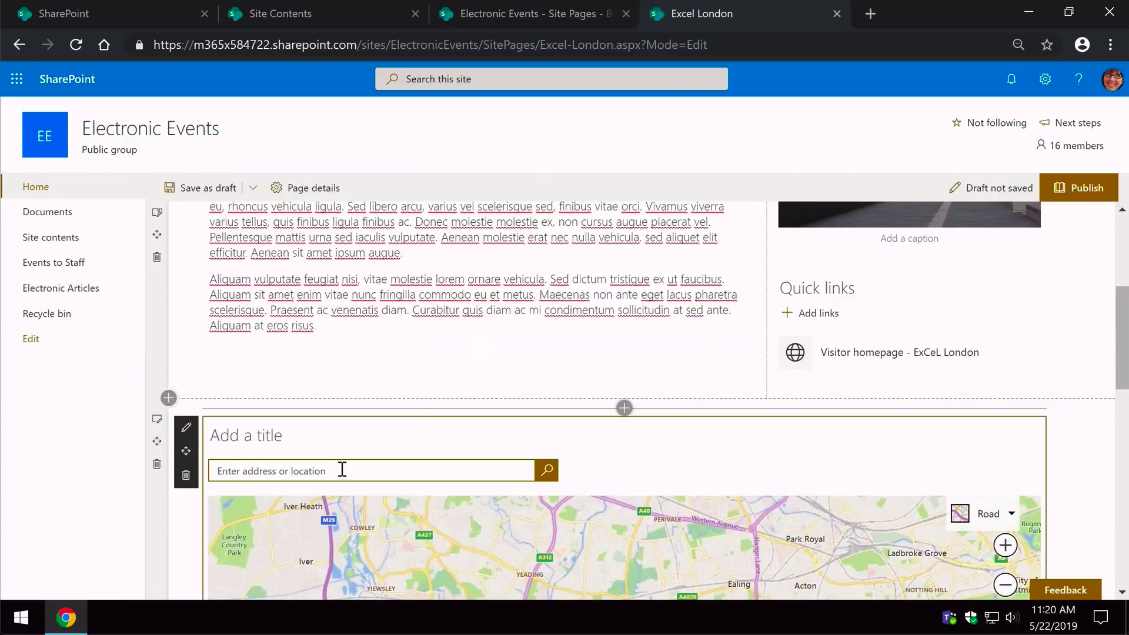
# Step: Set the map's location to ExCeL London, London, England by searching for "excel"
pyautogui.write('excel')
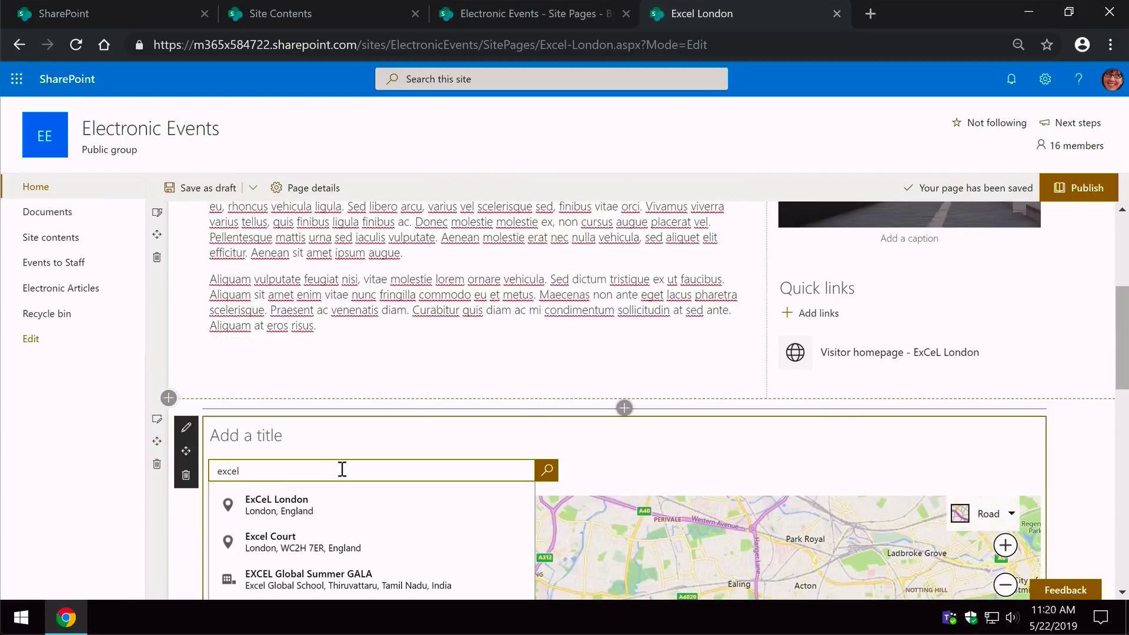
pyautogui.click(327, 504)
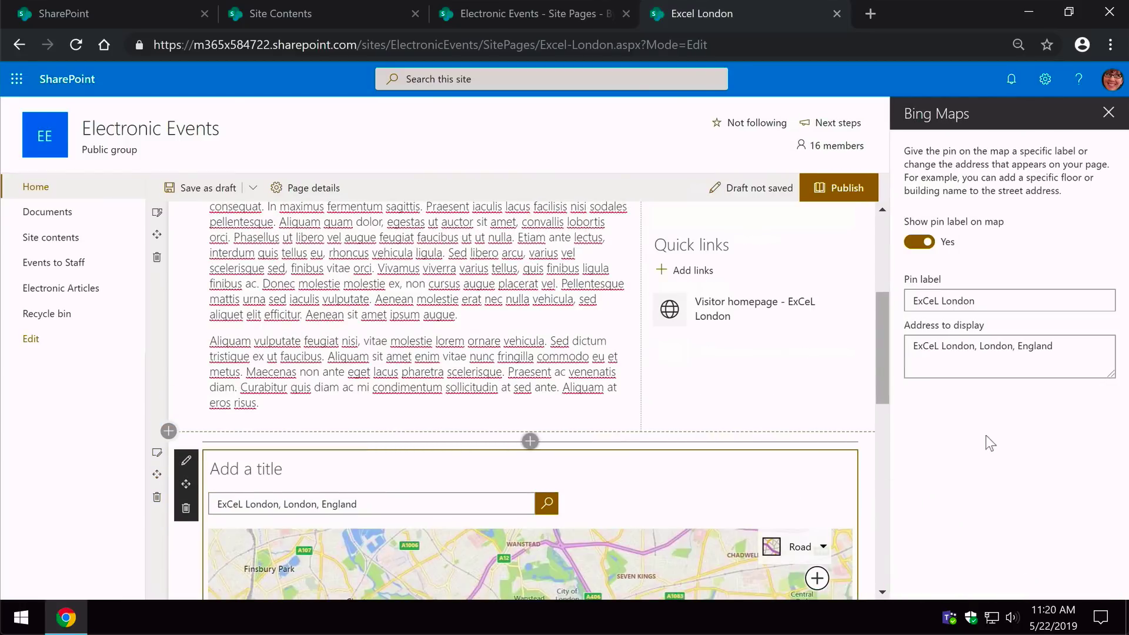
pyautogui.moveTo(883, 370); pyautogui.dragTo(892, 459)
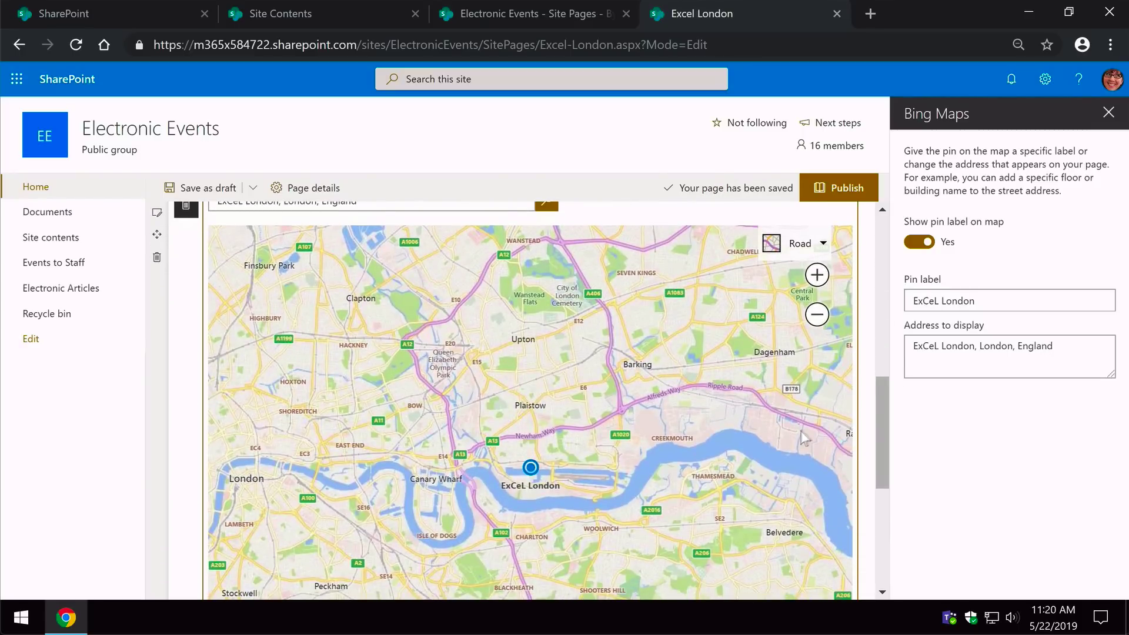
# Step: Publish the Excel London page and dismiss the suggestions for helping others find it
pyautogui.moveTo(881, 447); pyautogui.dragTo(870, 266)
pyautogui.click(840, 188)
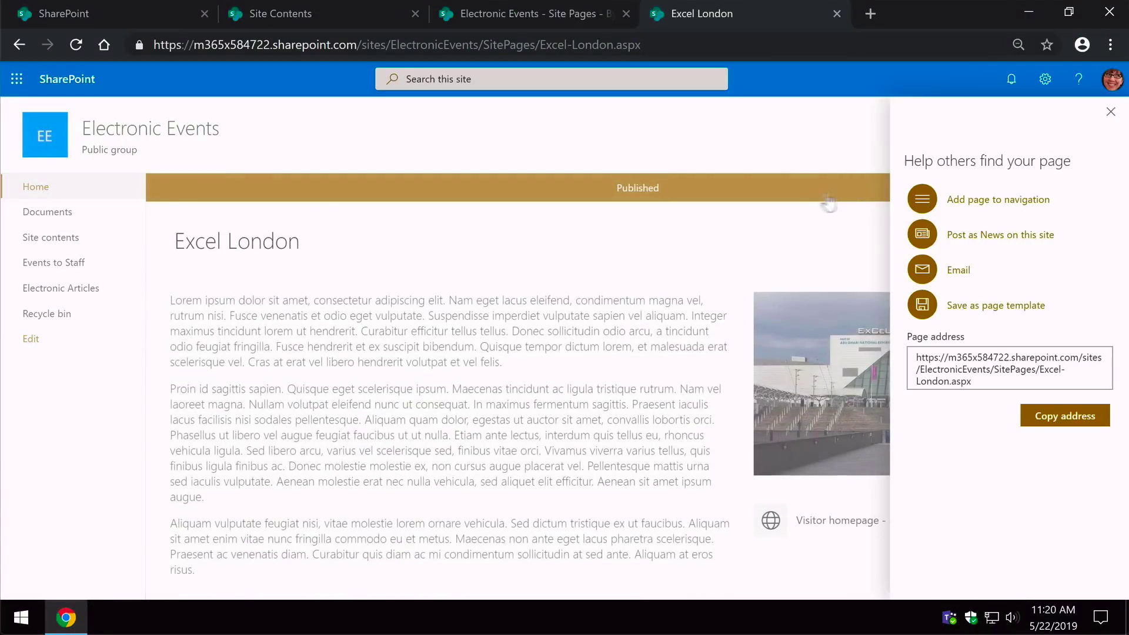
pyautogui.click(1111, 112)
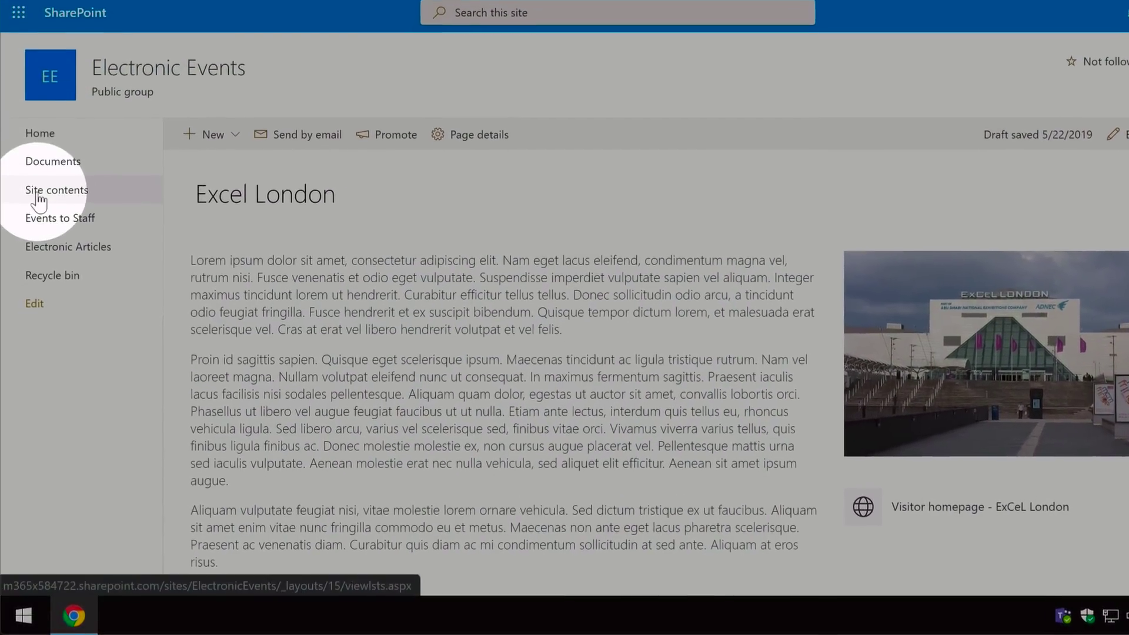
# Step: Open the Site Pages library from the site contents and review the Wiki Page values of the listed pages
pyautogui.click(38, 199)
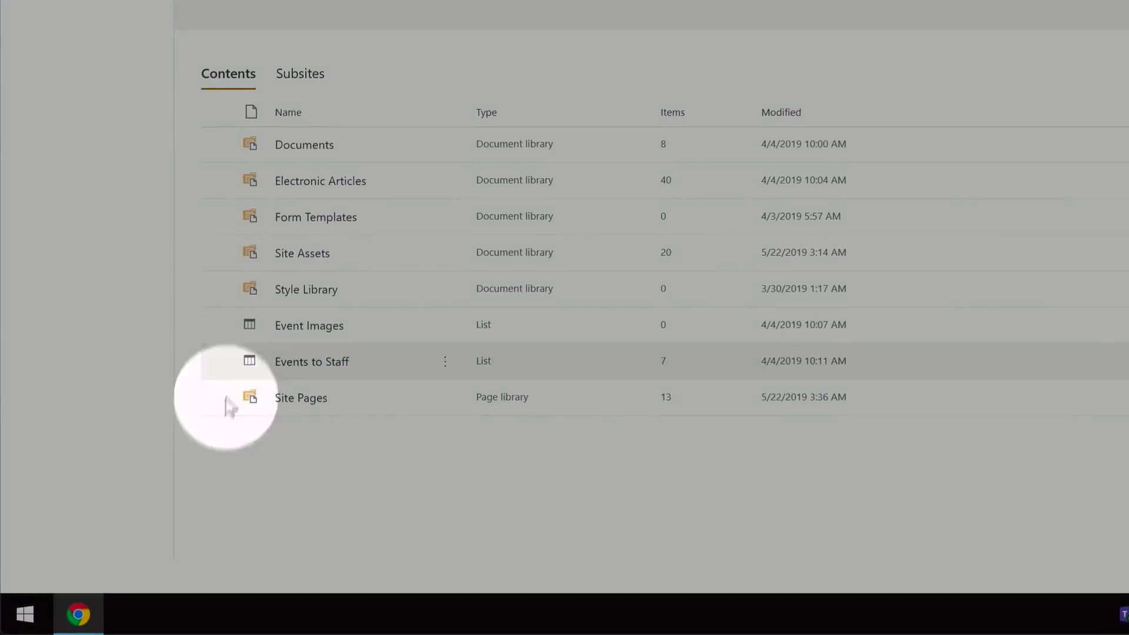
pyautogui.click(302, 399)
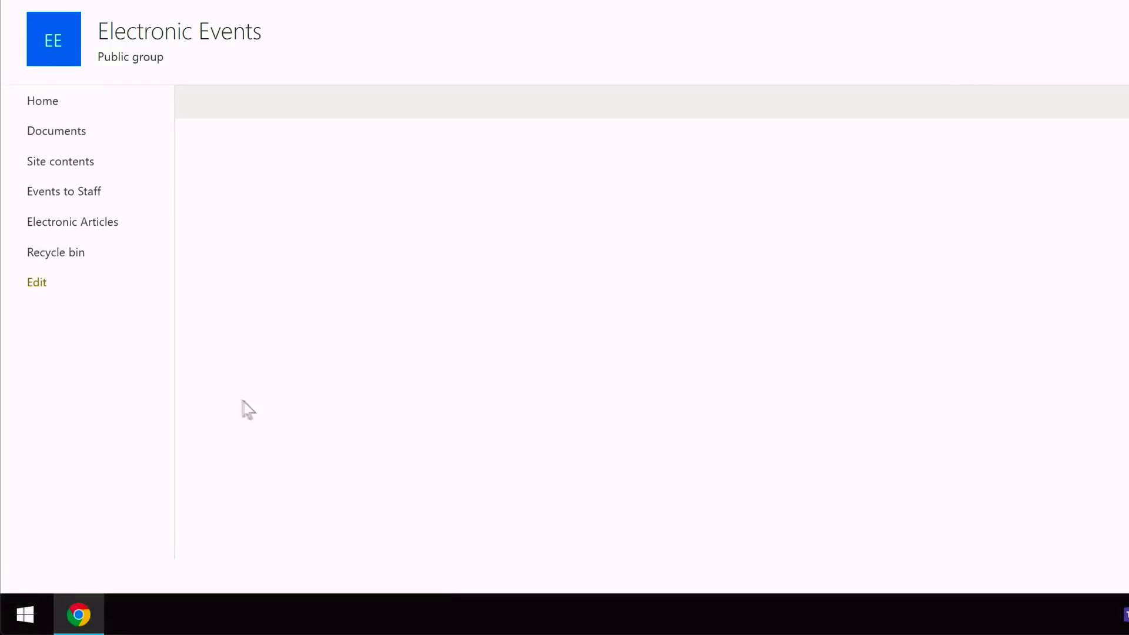
pyautogui.scroll(-3, 229, 425)
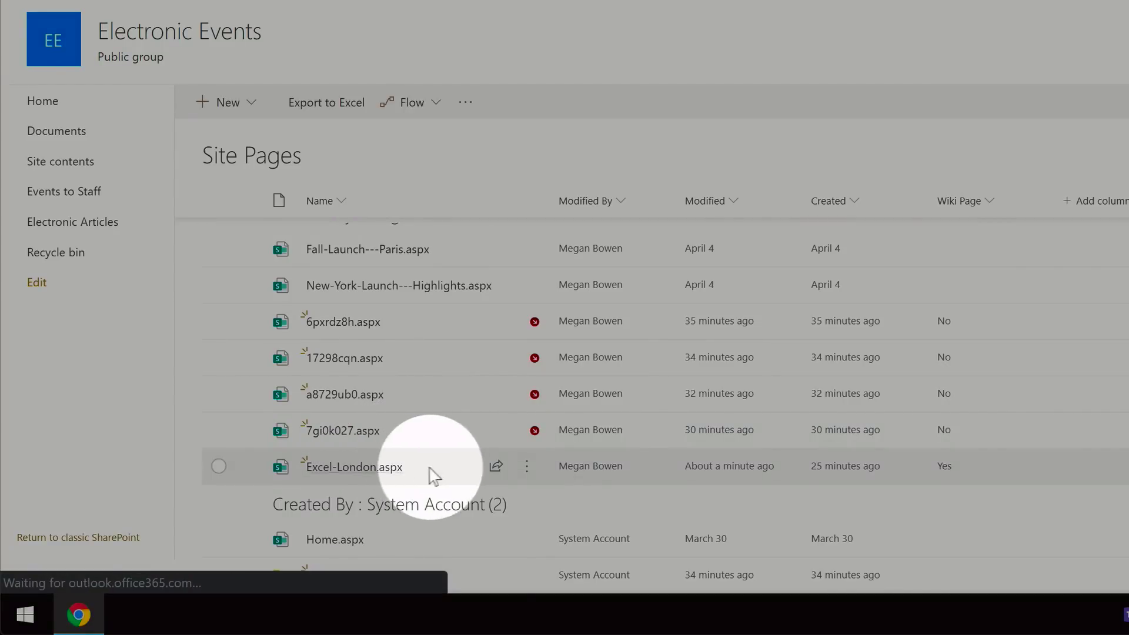
pyautogui.moveTo(416, 475)
pyautogui.scroll(2, 441, 424)
pyautogui.moveTo(516, 417)
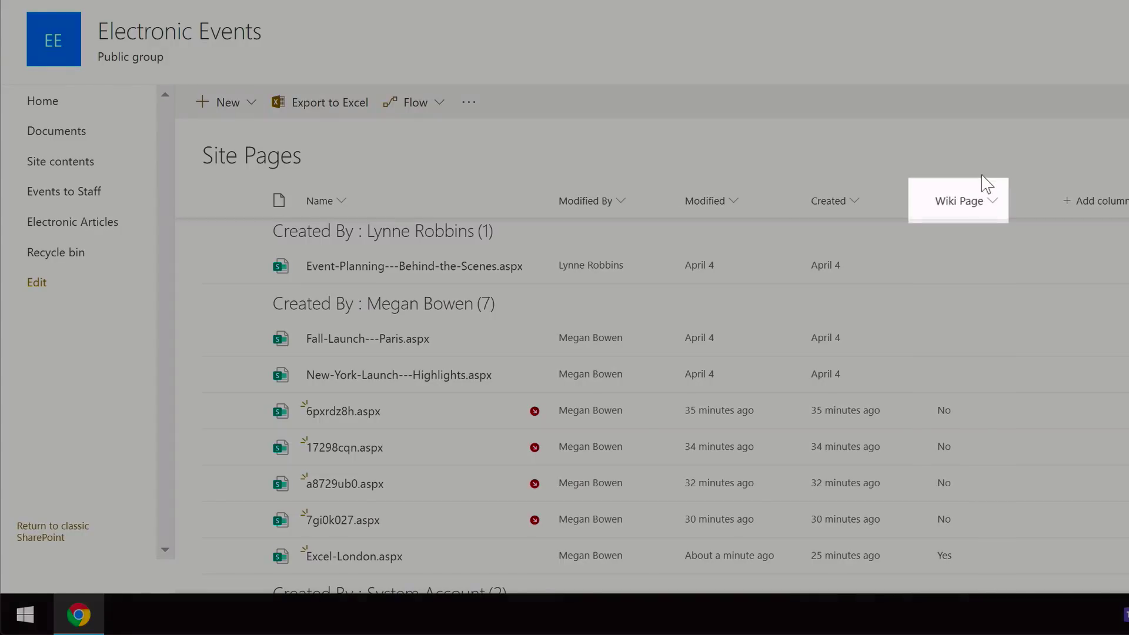
pyautogui.scroll(-2, 1023, 318)
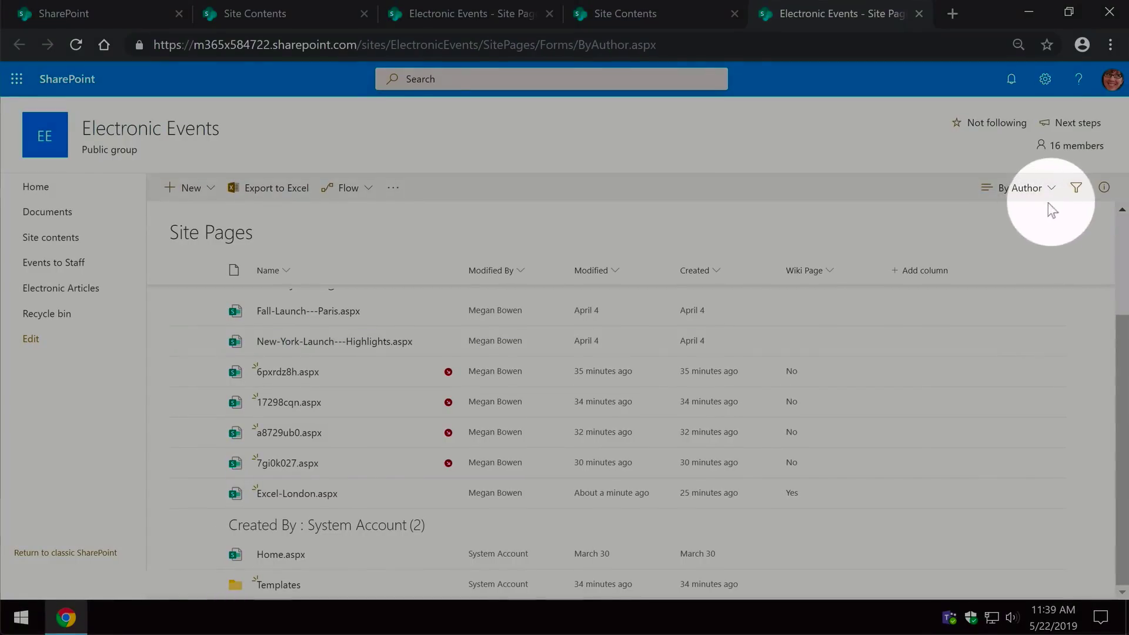
# Step: Save the current Site Pages view as a new public view named Wiki Pages
pyautogui.click(1042, 189)
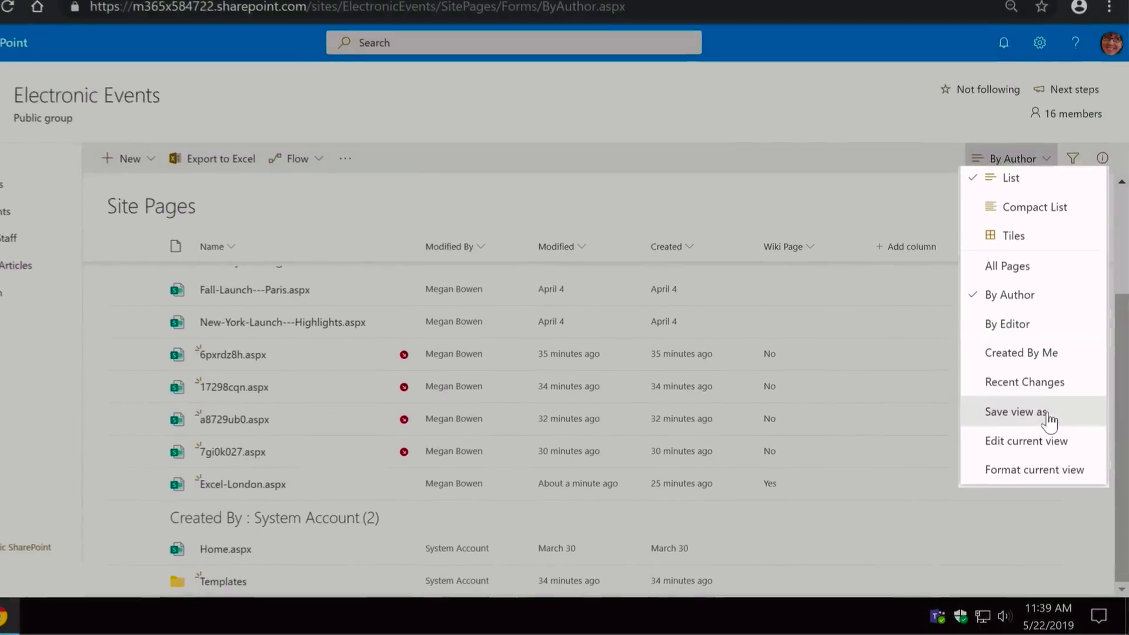
pyautogui.click(1024, 428)
pyautogui.write('Wiki Pages')
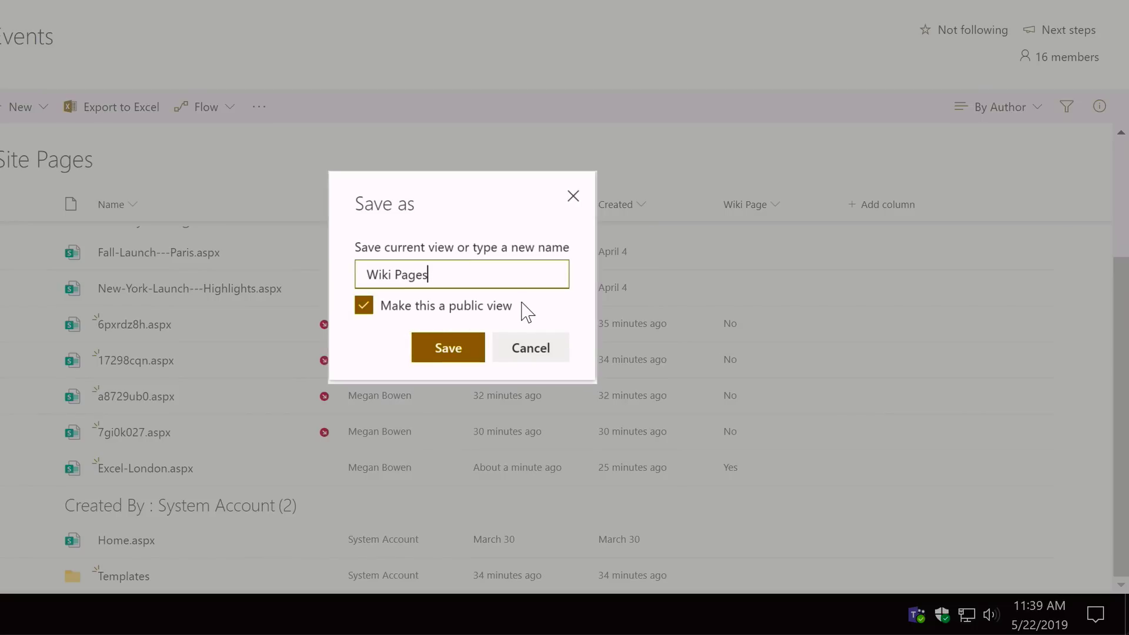
pyautogui.click(451, 353)
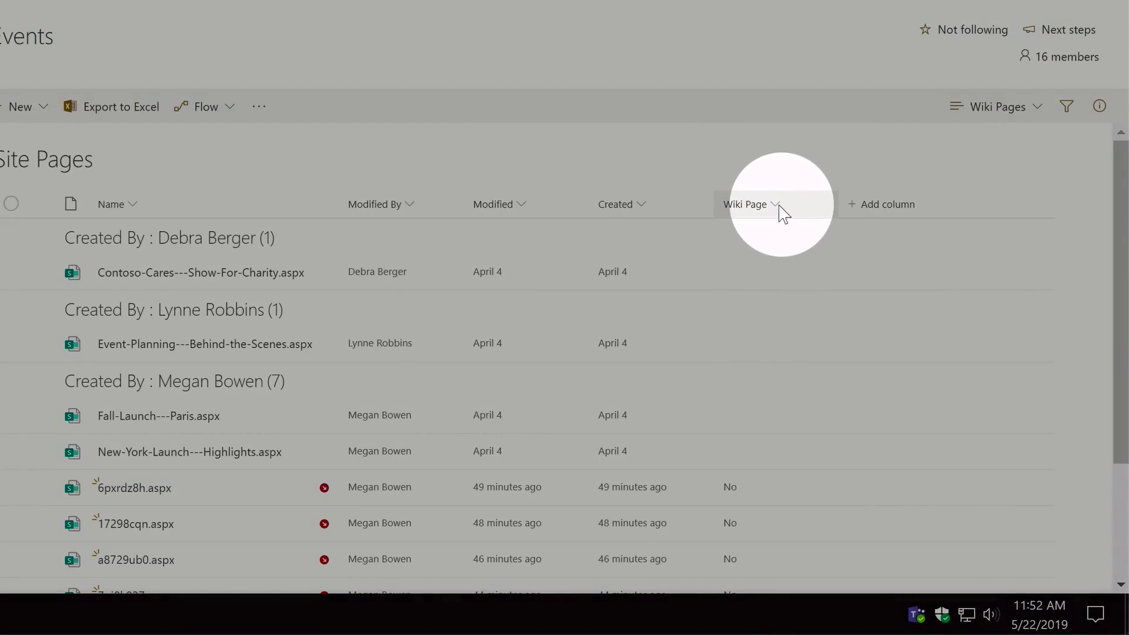
# Step: Filter the Wiki Pages view to show only pages whose Wiki Page column is Yes
pyautogui.click(781, 215)
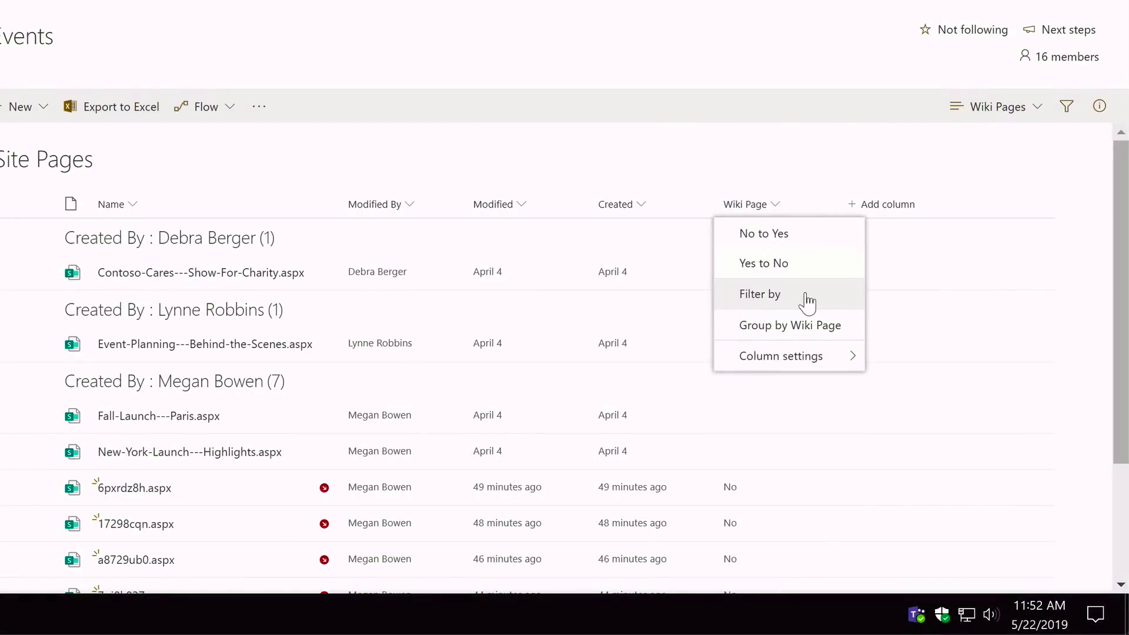
pyautogui.click(806, 301)
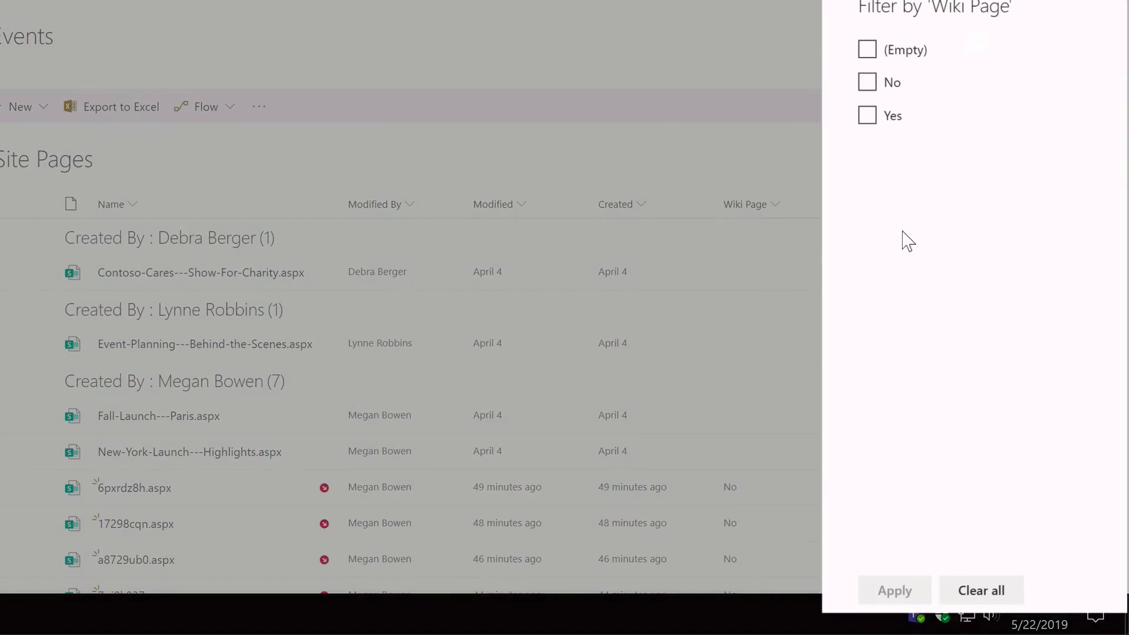
pyautogui.click(873, 117)
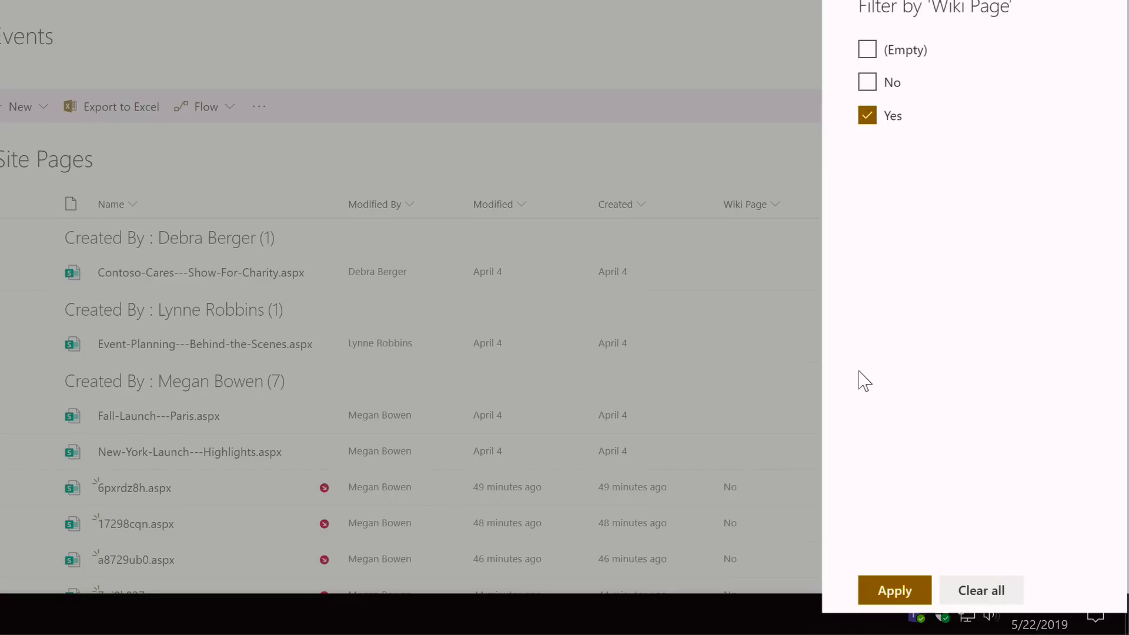
pyautogui.click(893, 591)
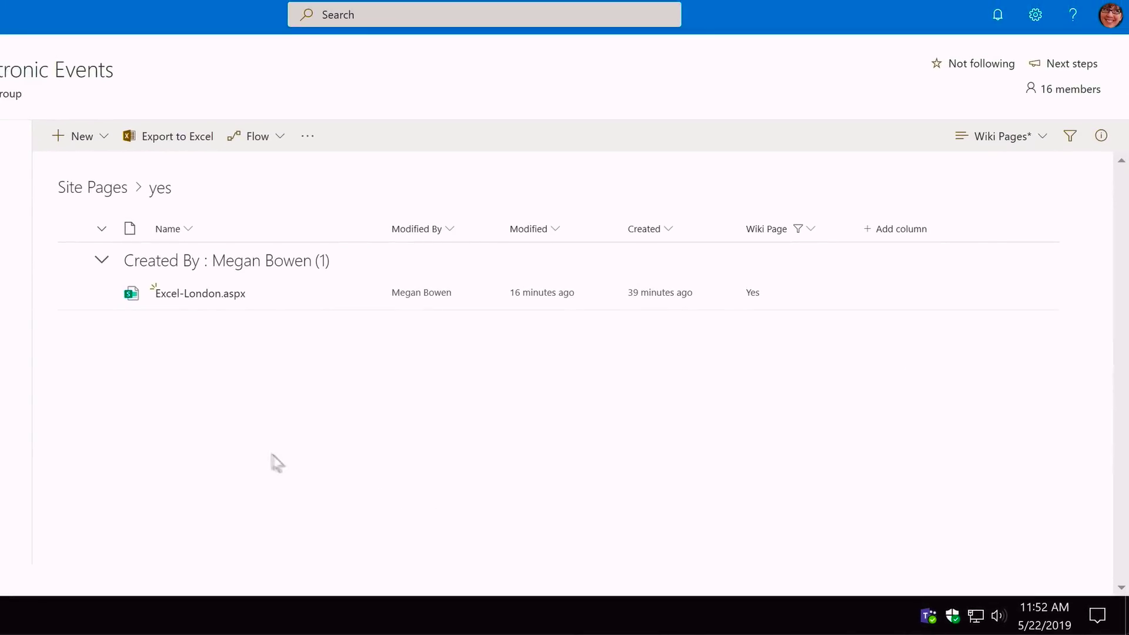
pyautogui.moveTo(767, 229); pyautogui.dragTo(763, 299)
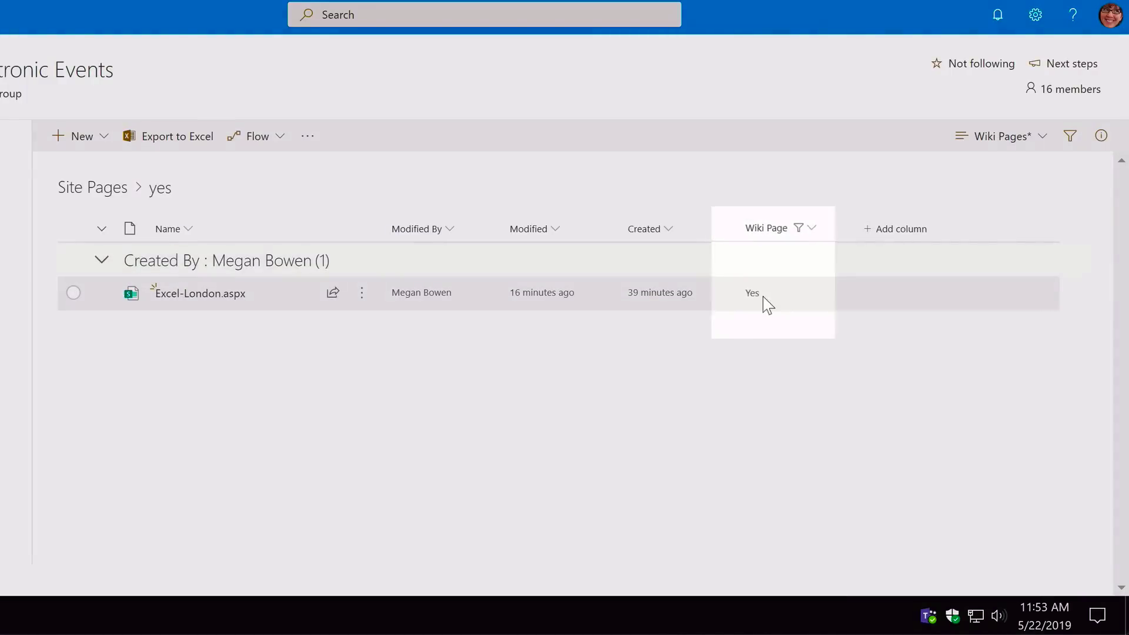
# Step: Hide the Wiki Page column from the Wiki Pages view
pyautogui.click(810, 229)
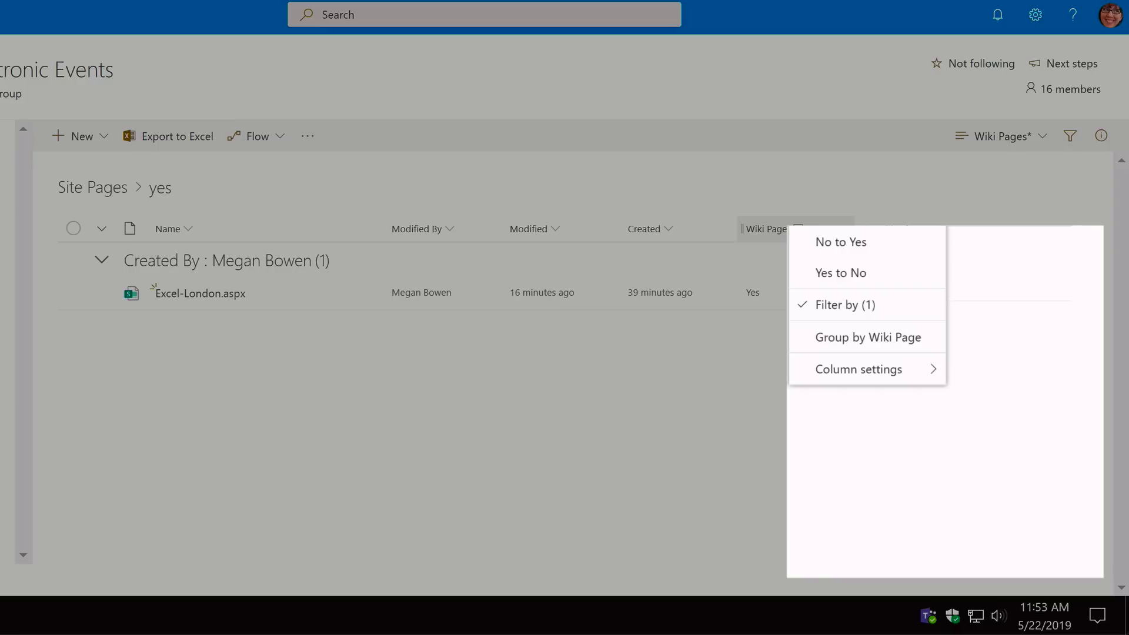
pyautogui.moveTo(841, 377)
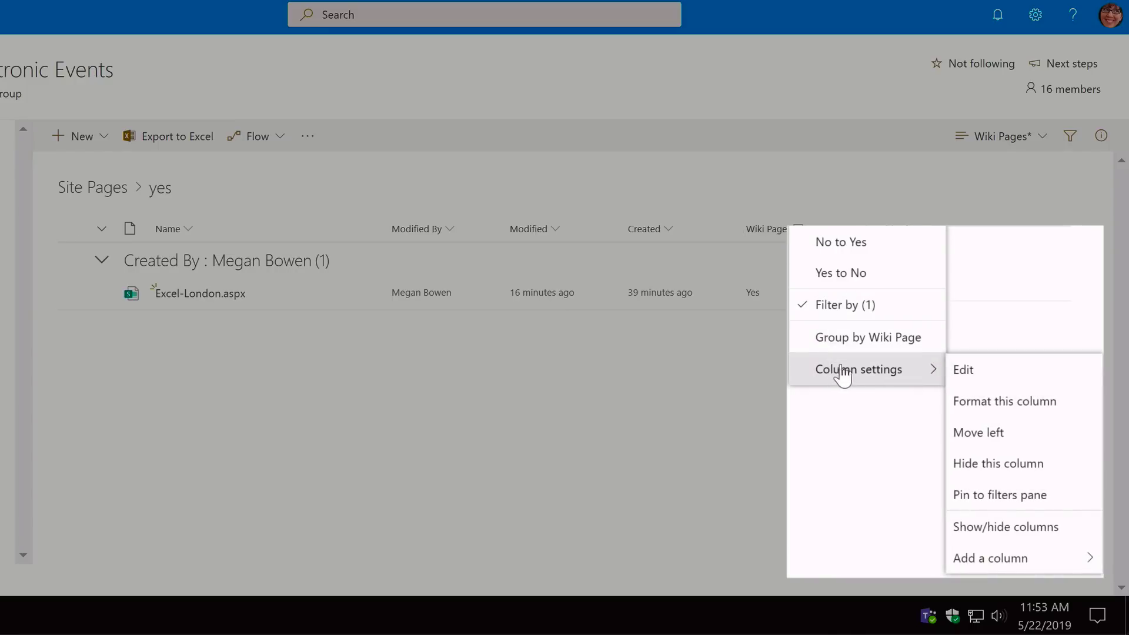
pyautogui.click(976, 465)
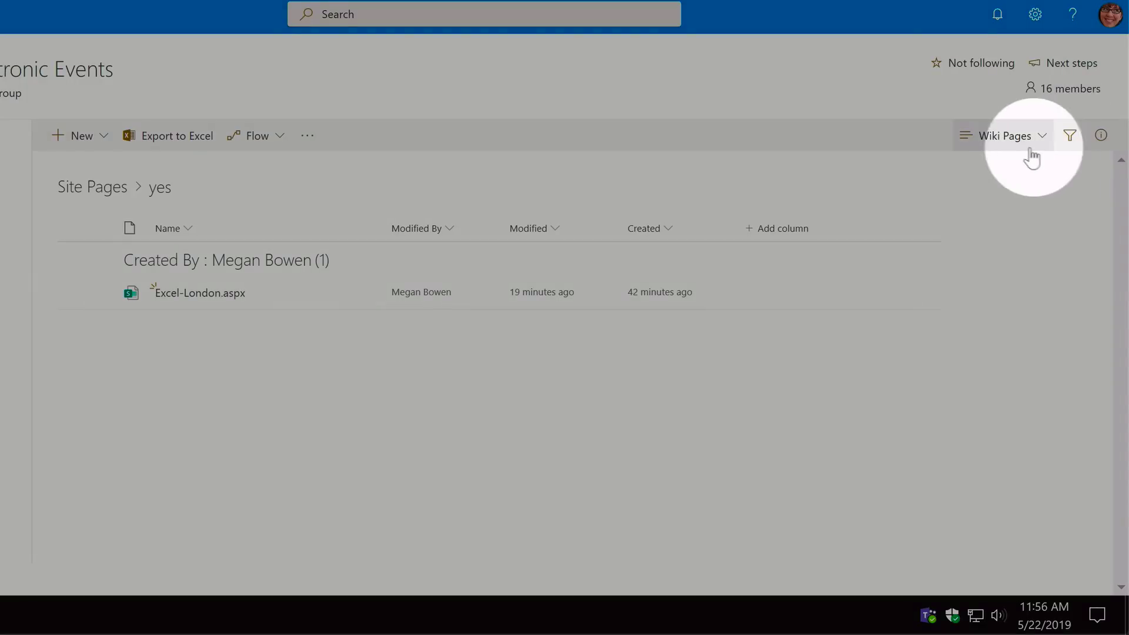
# Step: Edit the Wiki Pages view to remove its Created By grouping, setting the first group-by column to None
pyautogui.click(1029, 146)
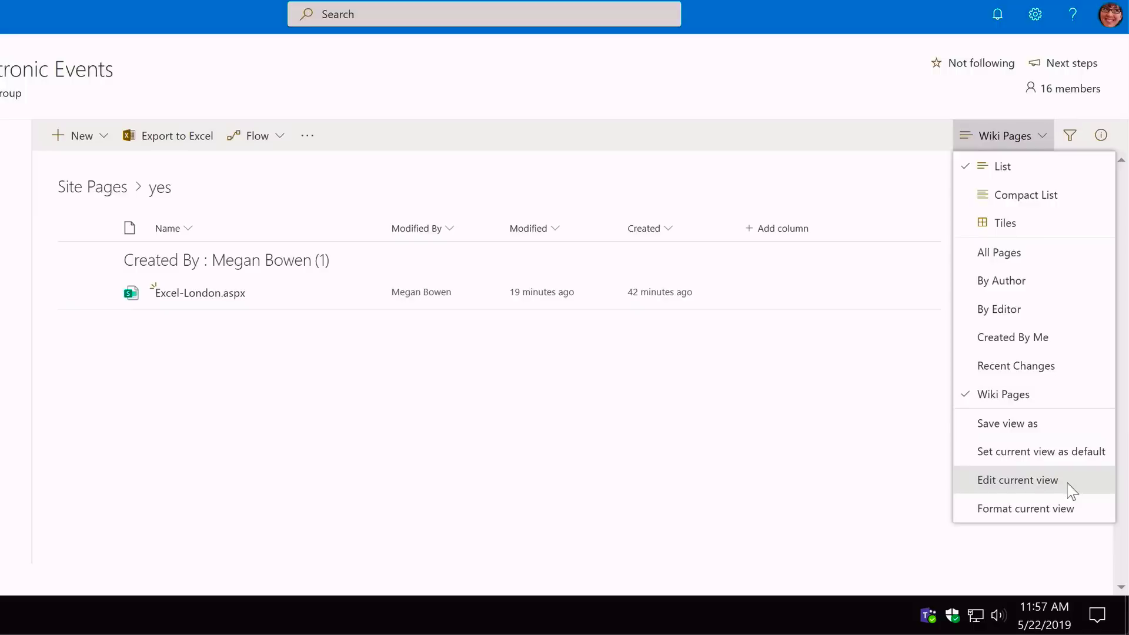
pyautogui.click(1066, 487)
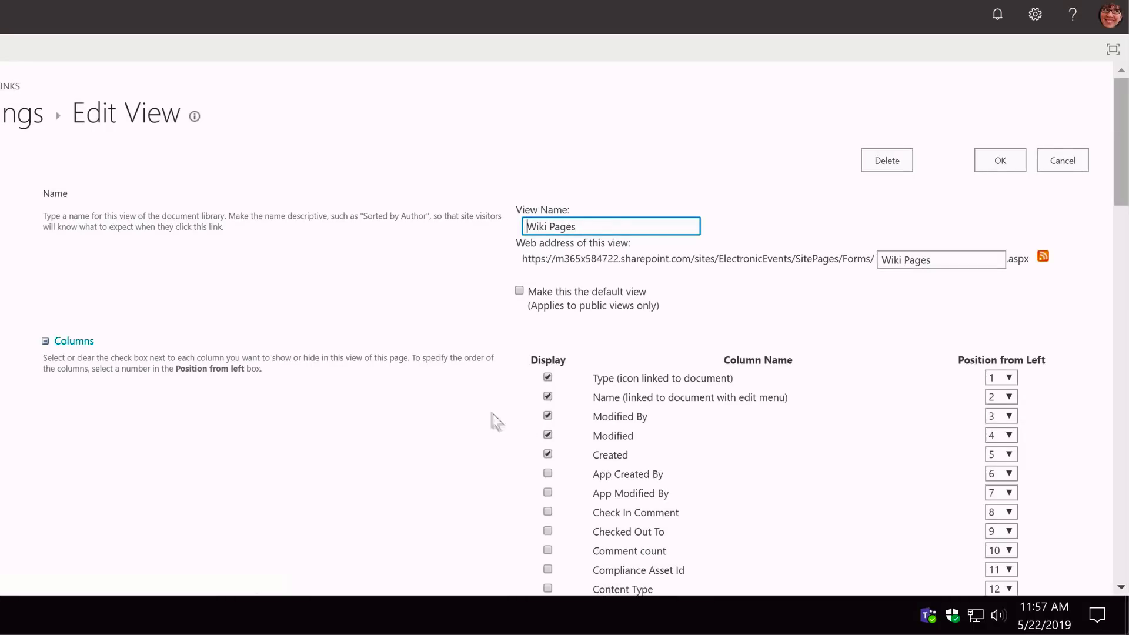
pyautogui.scroll(-15, 461, 428)
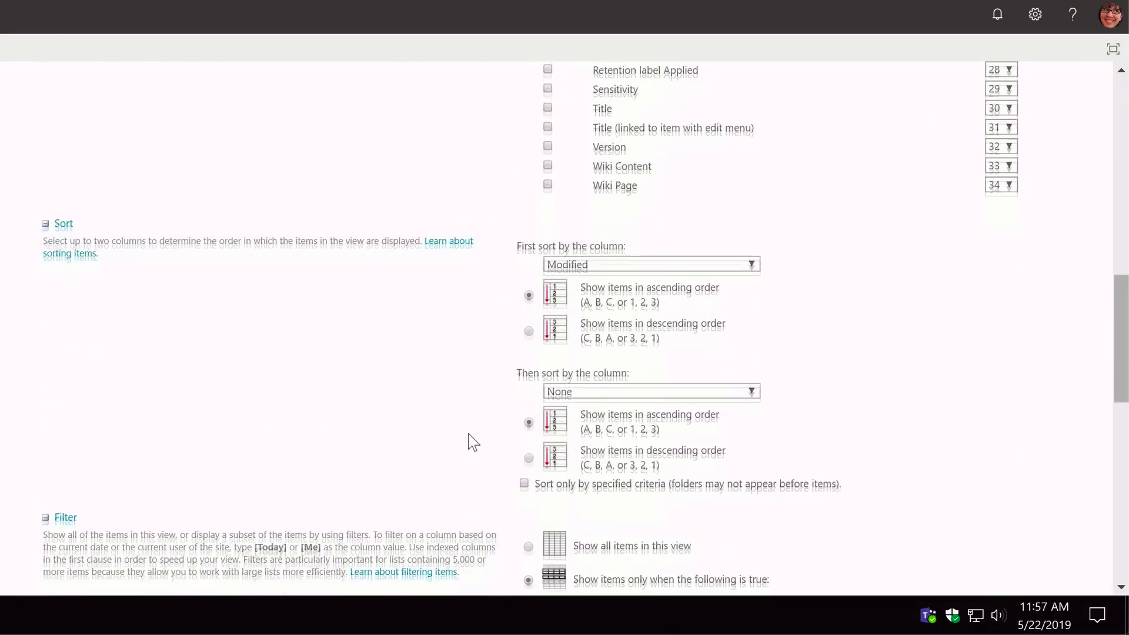
pyautogui.scroll(-6, 474, 443)
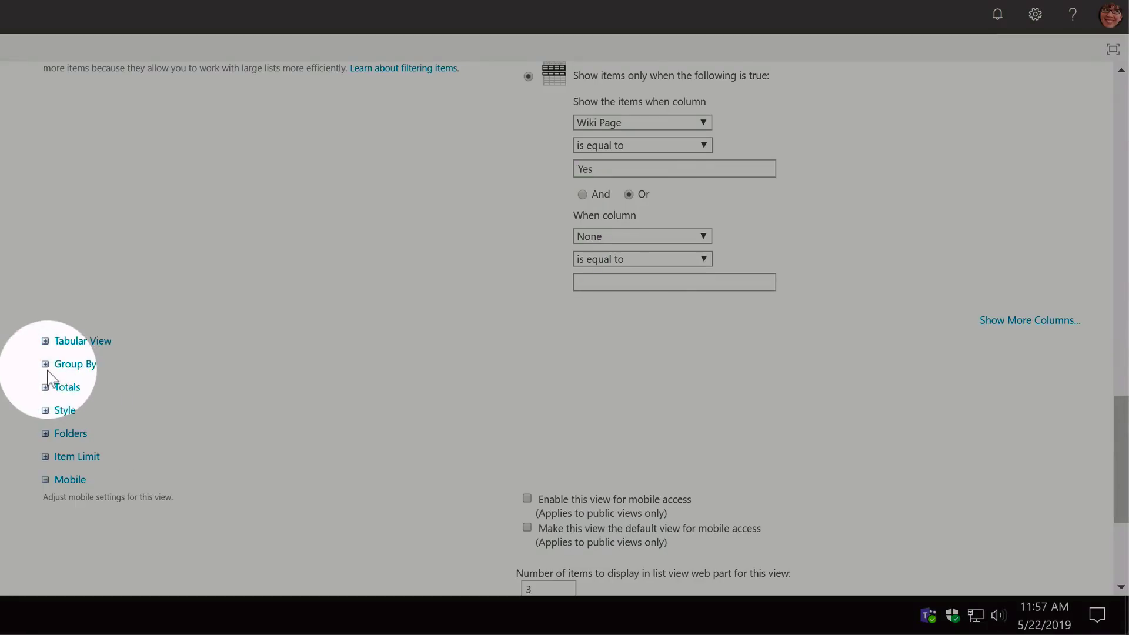
pyautogui.click(64, 365)
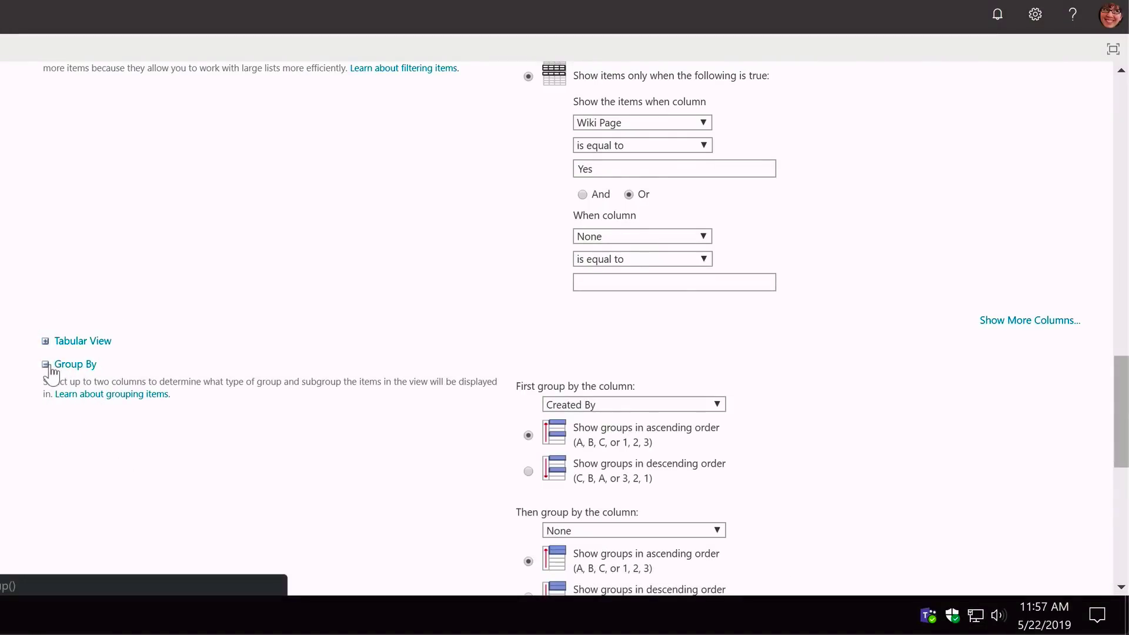
pyautogui.scroll(-2, 942, 424)
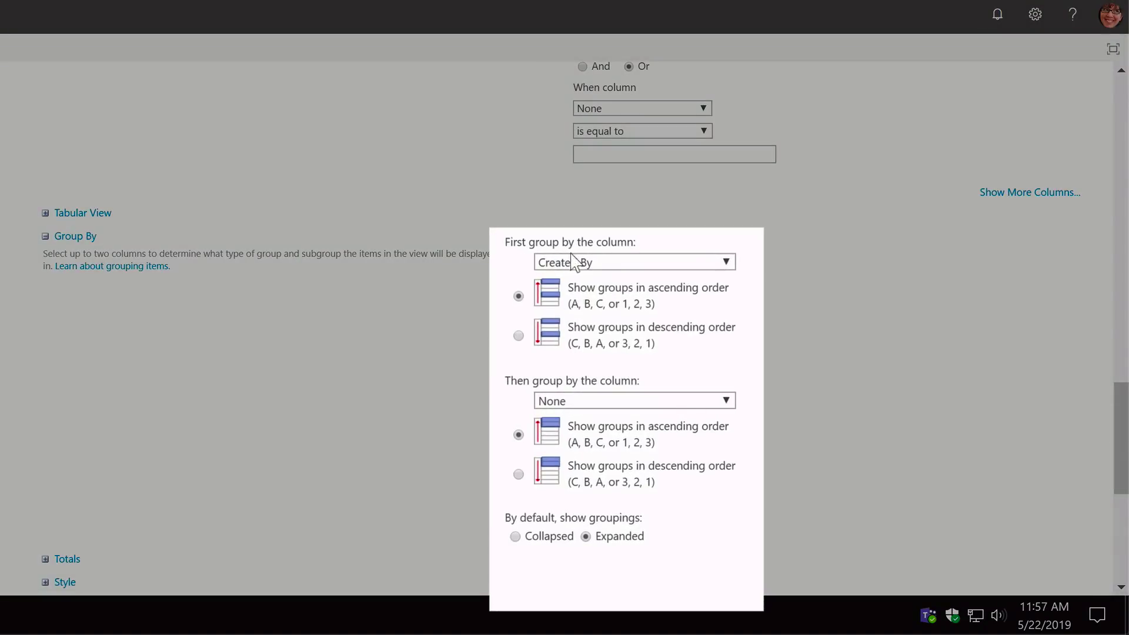
pyautogui.click(602, 266)
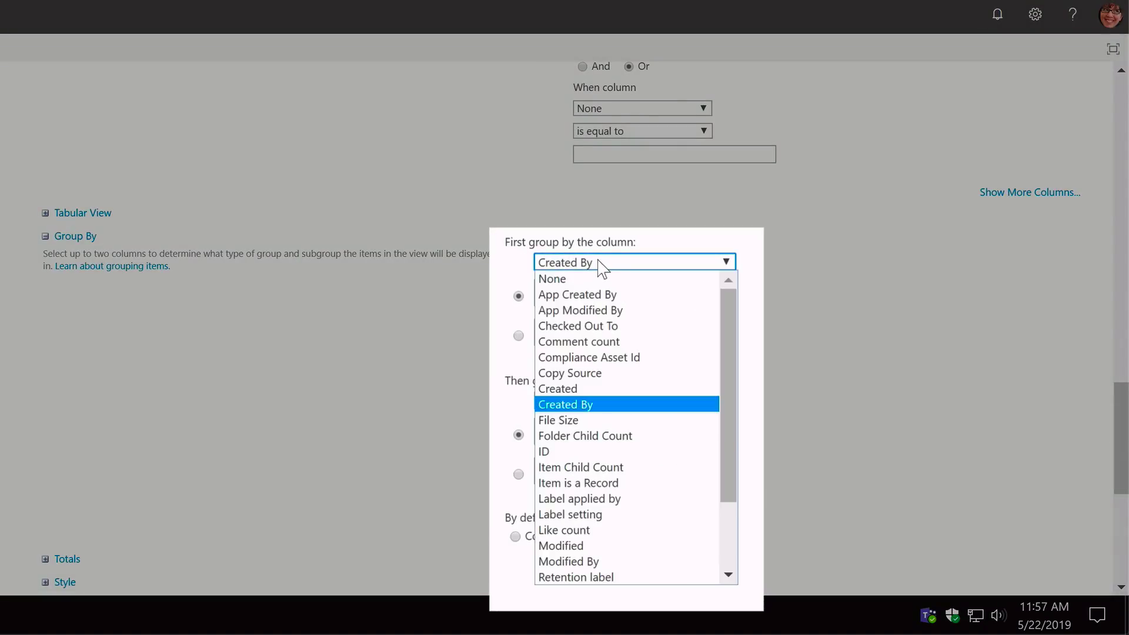
pyautogui.click(558, 280)
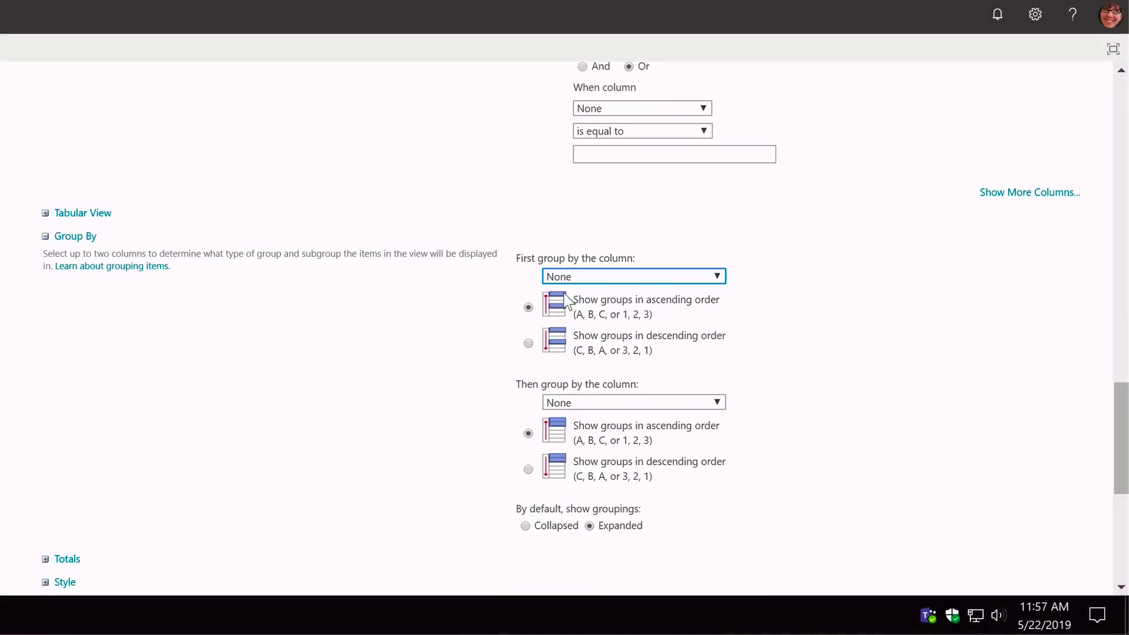
pyautogui.scroll(-7, 726, 434)
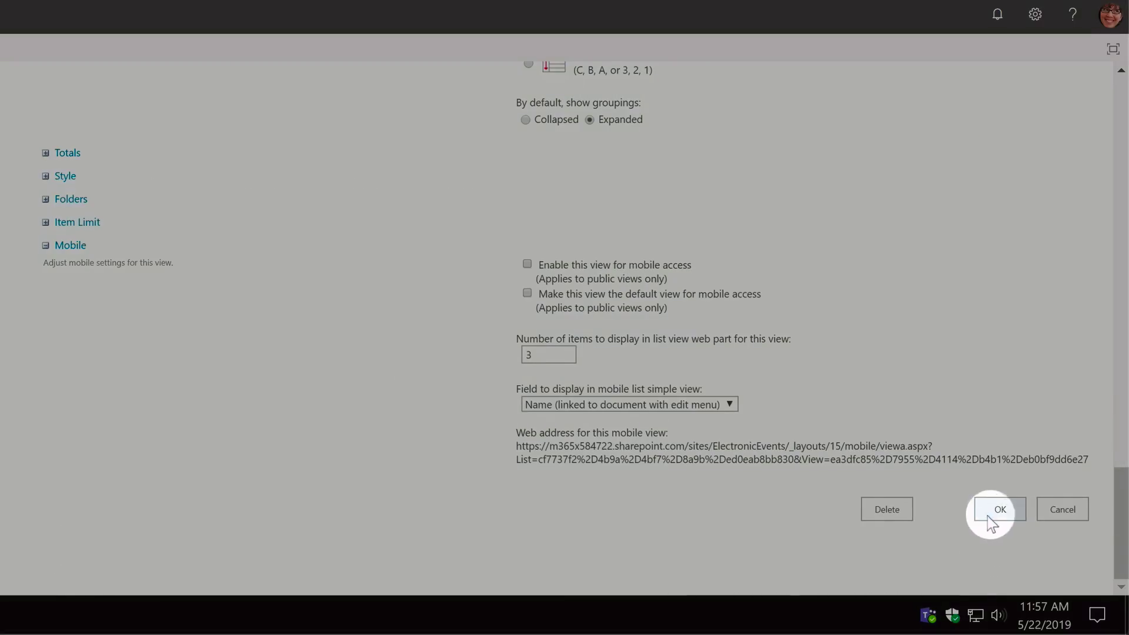
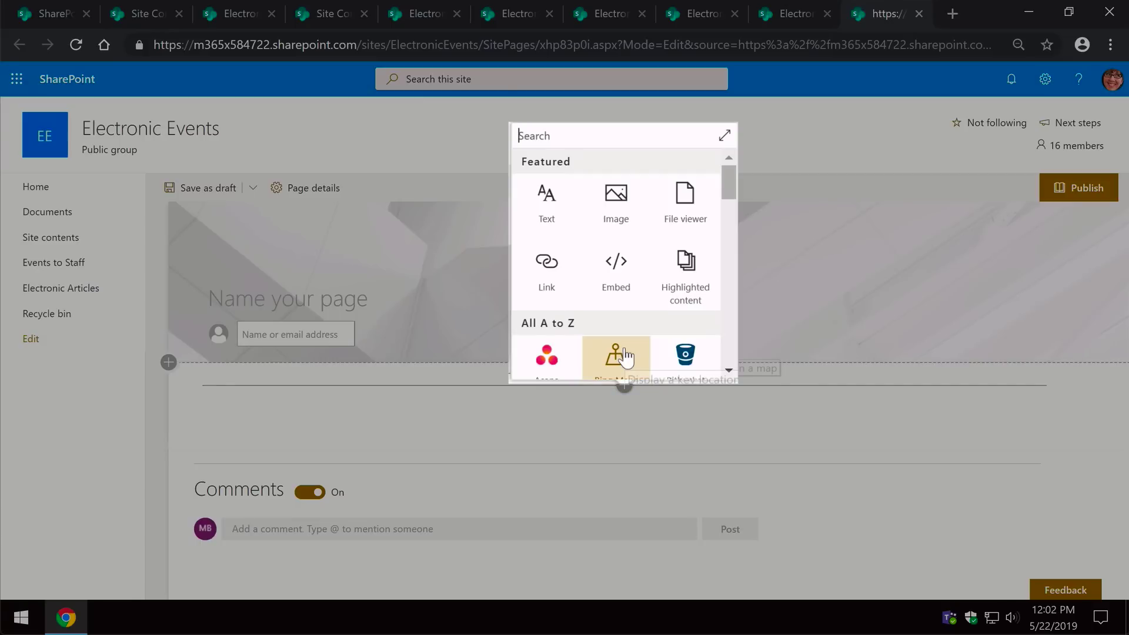
# Step: Add a Document library web part to the new page and select the Site Pages library for it
pyautogui.write('library')
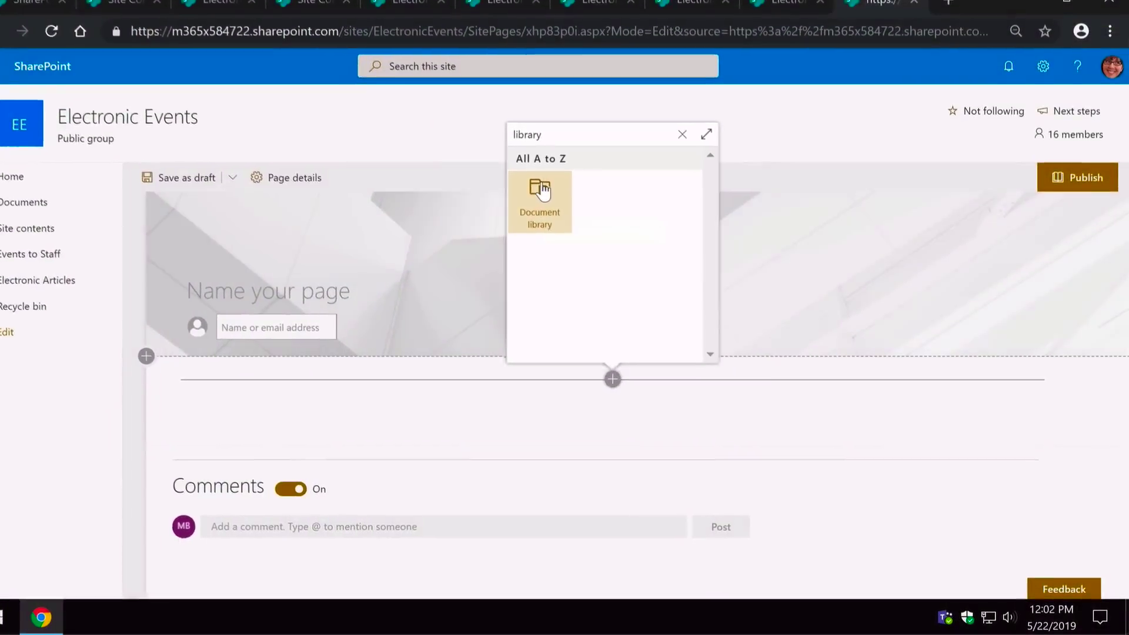
pyautogui.click(540, 194)
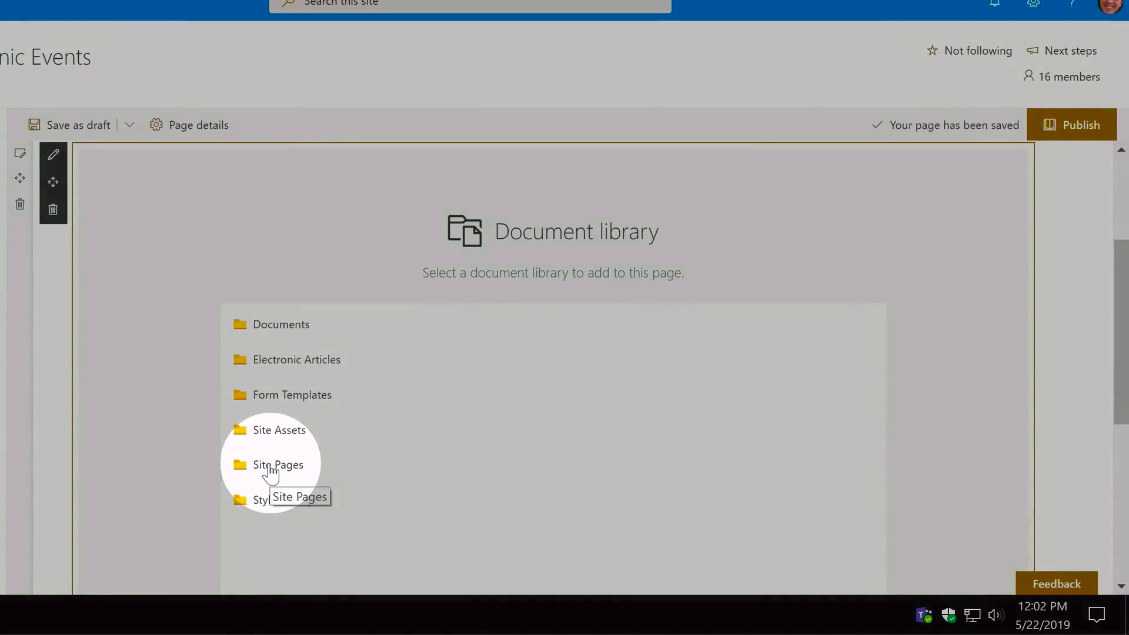
pyautogui.click(272, 466)
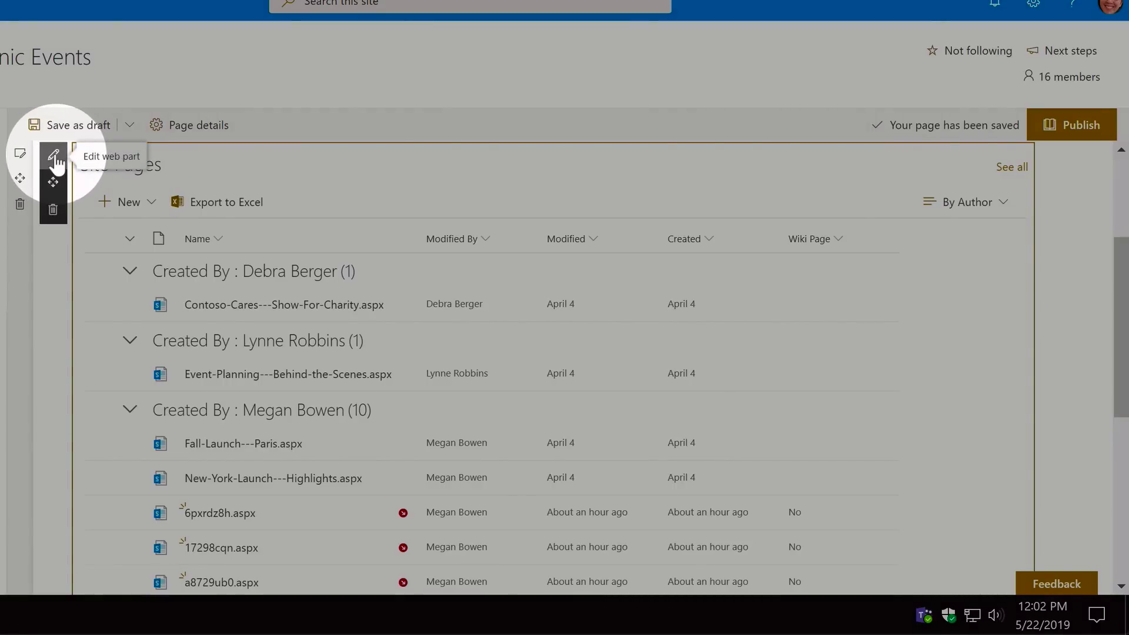
# Step: Set the Site Pages web part to the Wiki Pages view, hide its command bar and apply the changes
pyautogui.click(54, 156)
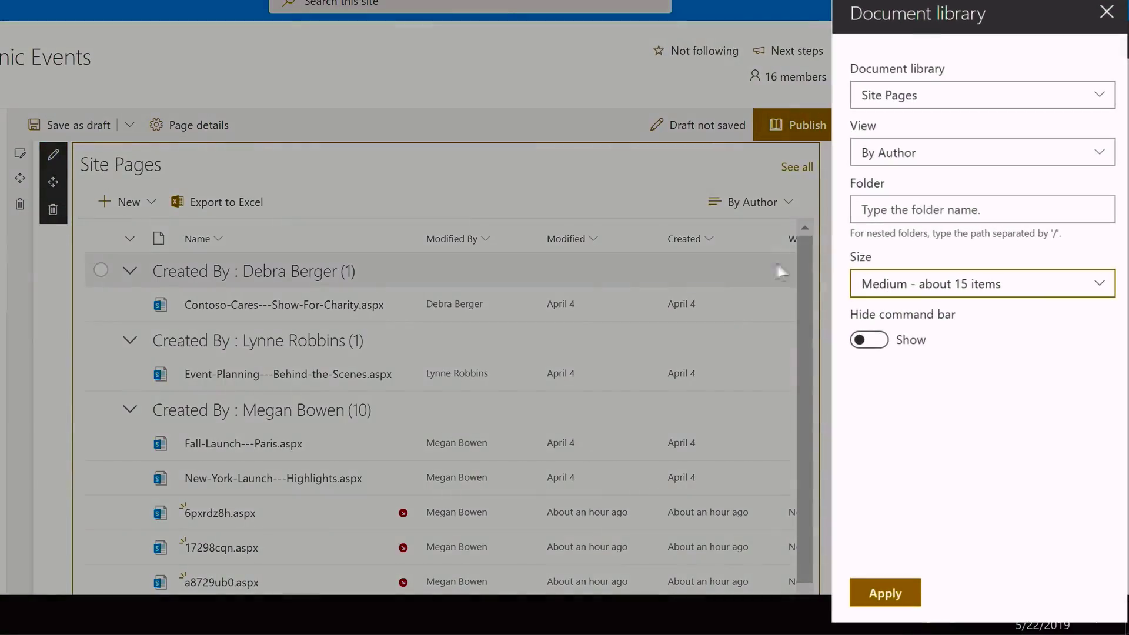
pyautogui.click(940, 158)
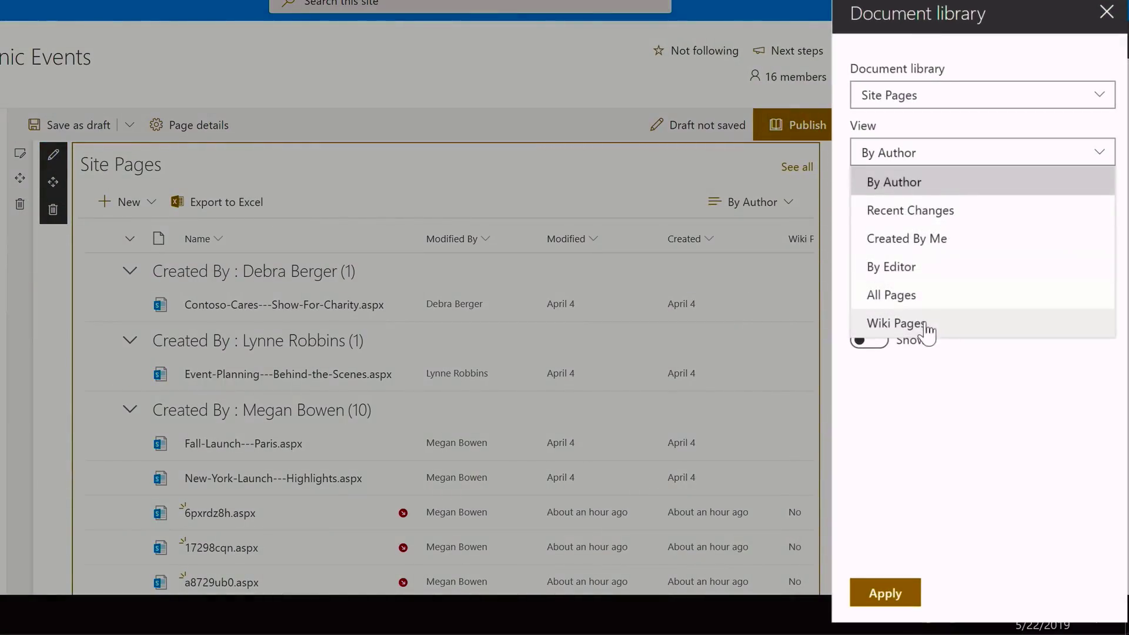
pyautogui.click(1012, 333)
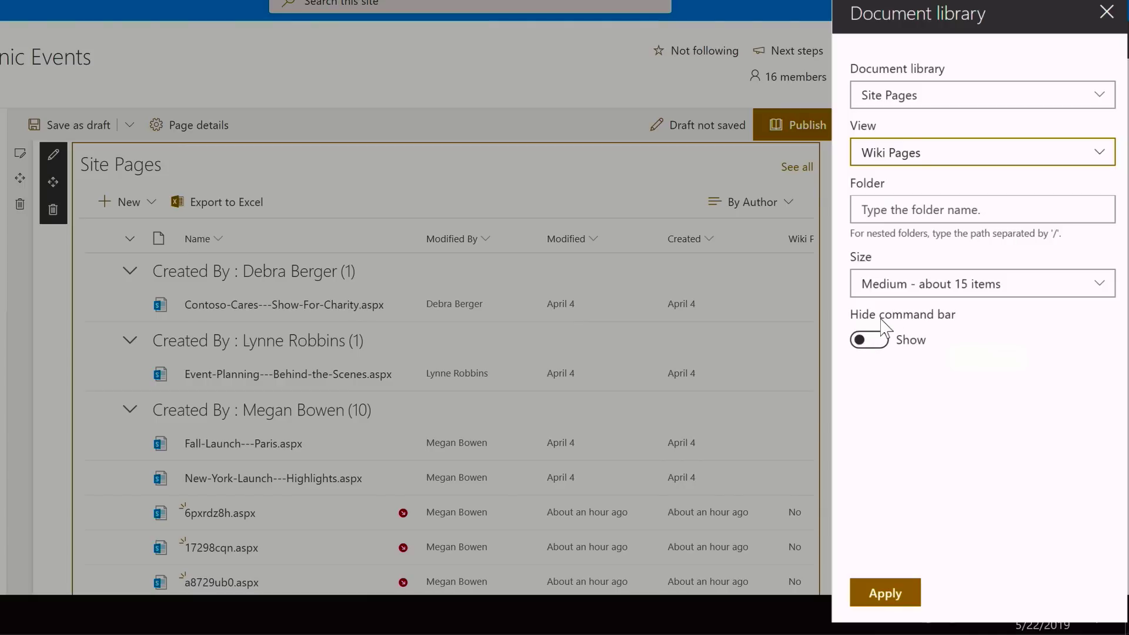
pyautogui.click(870, 341)
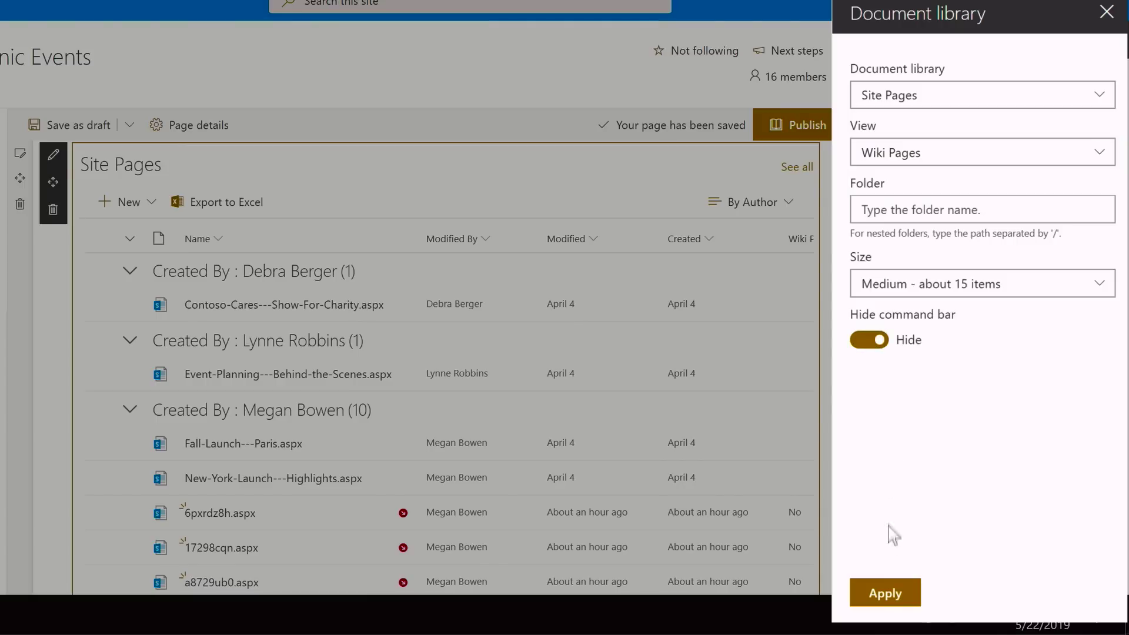
pyautogui.click(887, 591)
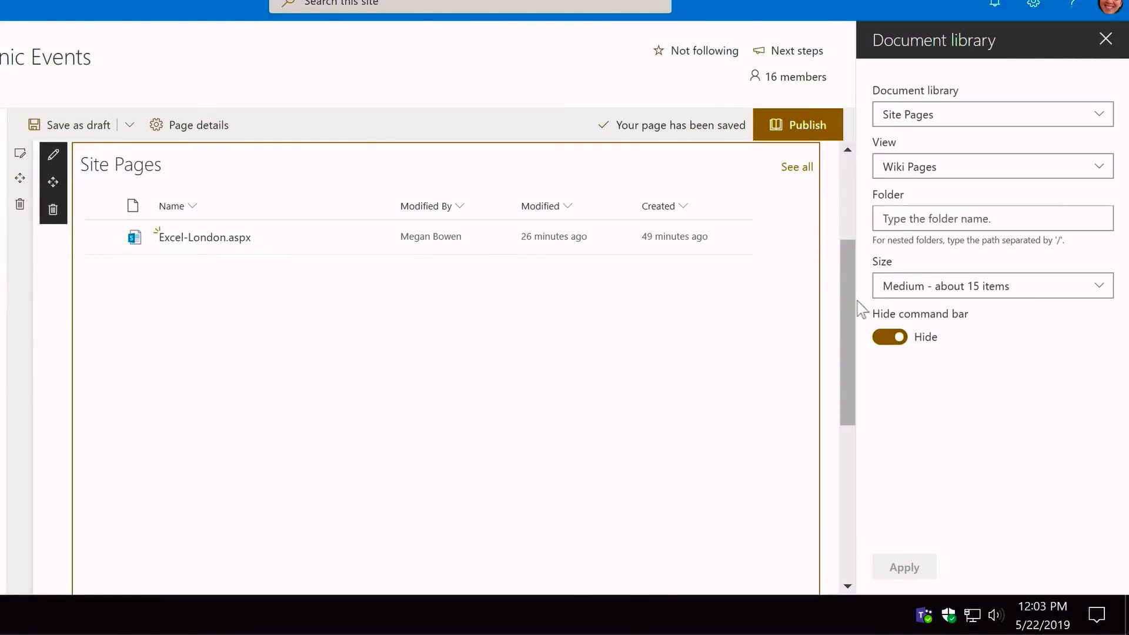
pyautogui.moveTo(847, 274); pyautogui.dragTo(843, 189)
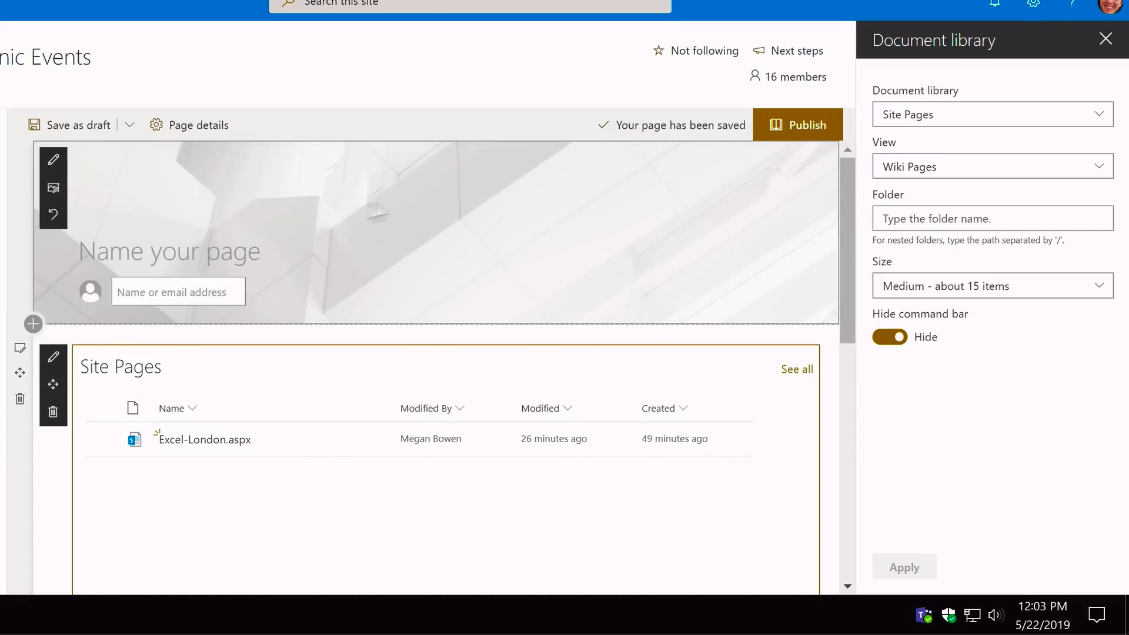
# Step: Title the new page Events Wiki and set its title area to the Plain layout
pyautogui.click(155, 258)
pyautogui.write('Events Wiki')
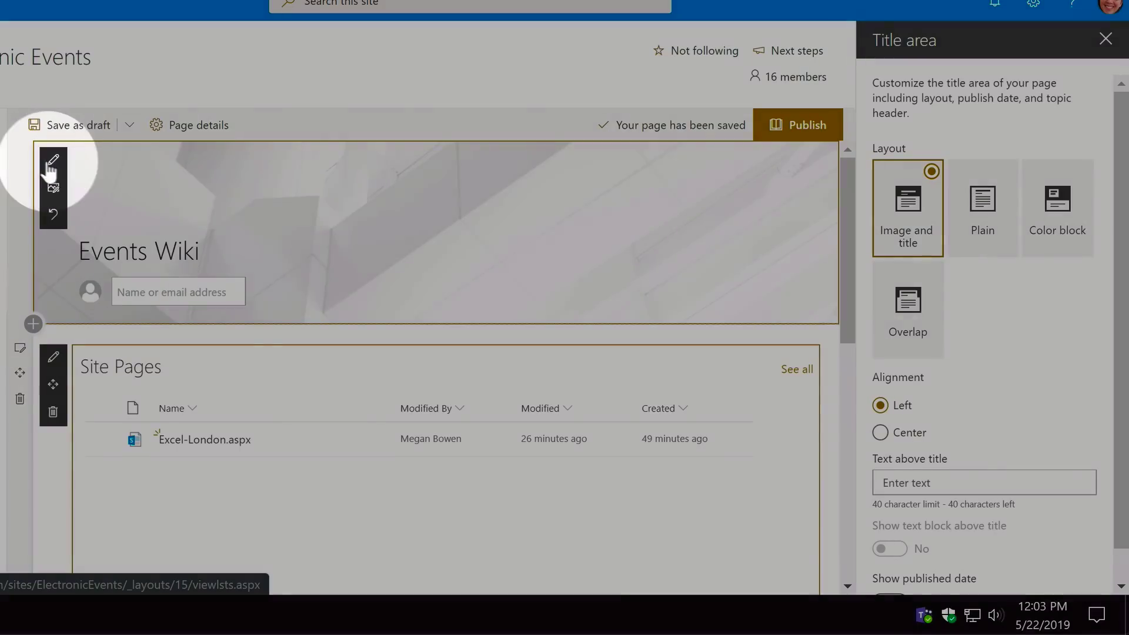
pyautogui.click(53, 159)
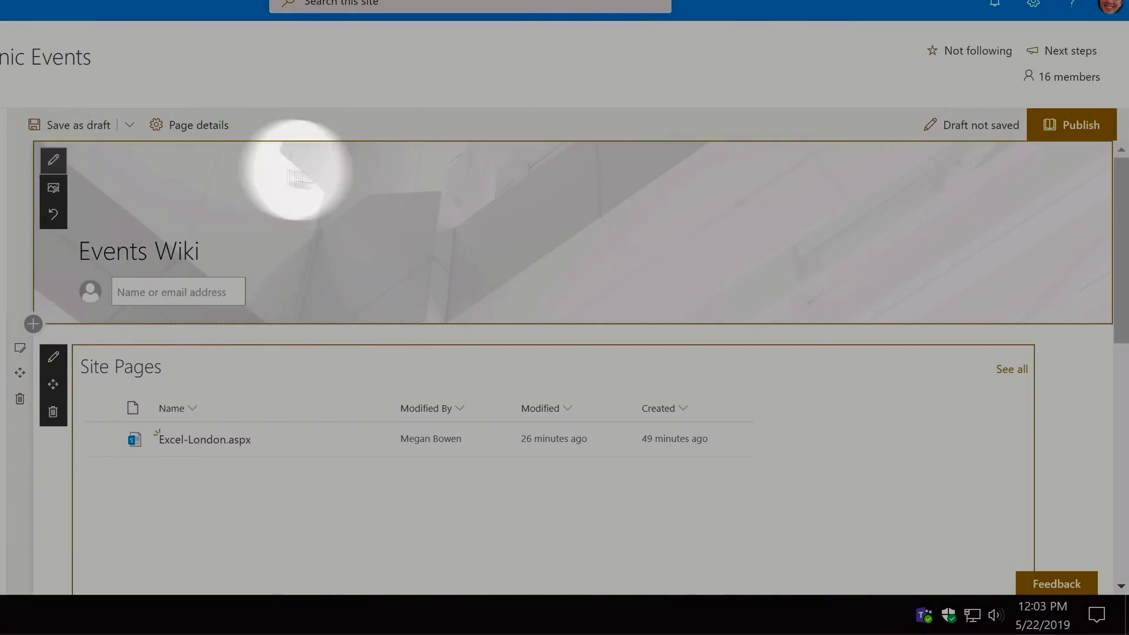
pyautogui.click(53, 160)
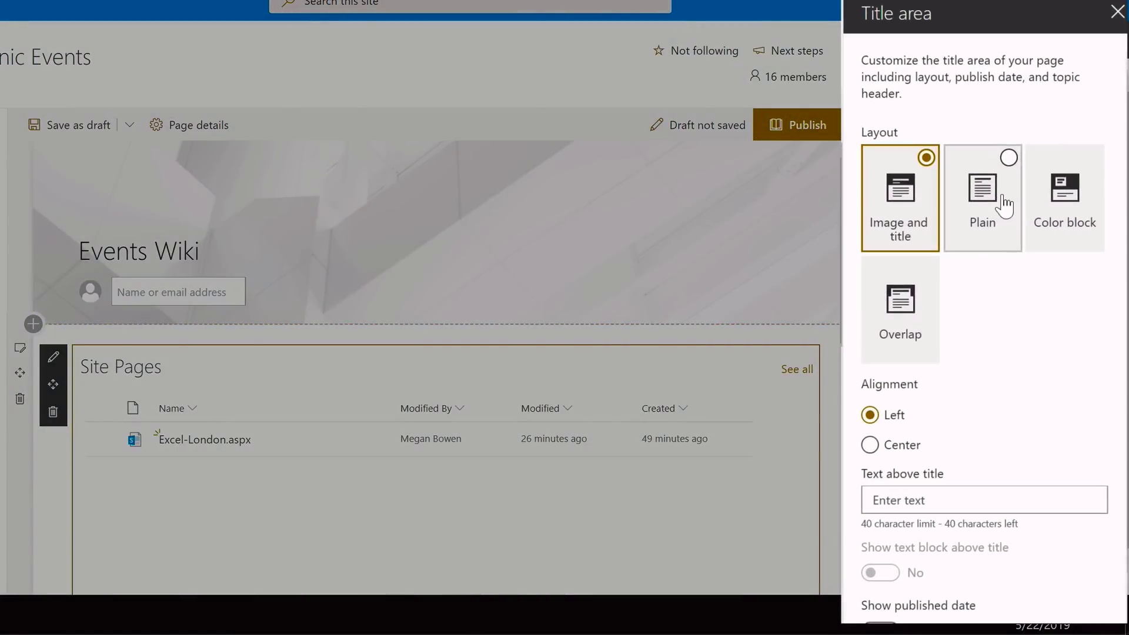
pyautogui.click(1006, 206)
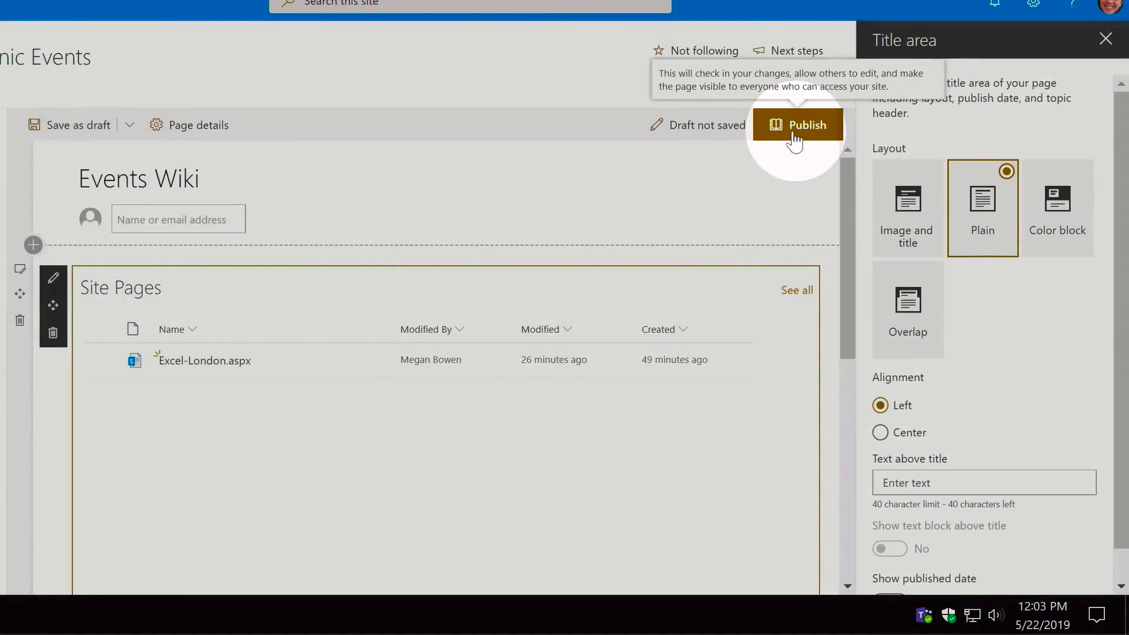
# Step: Publish the Events Wiki page, copy its page address and close the sharing options
pyautogui.click(791, 136)
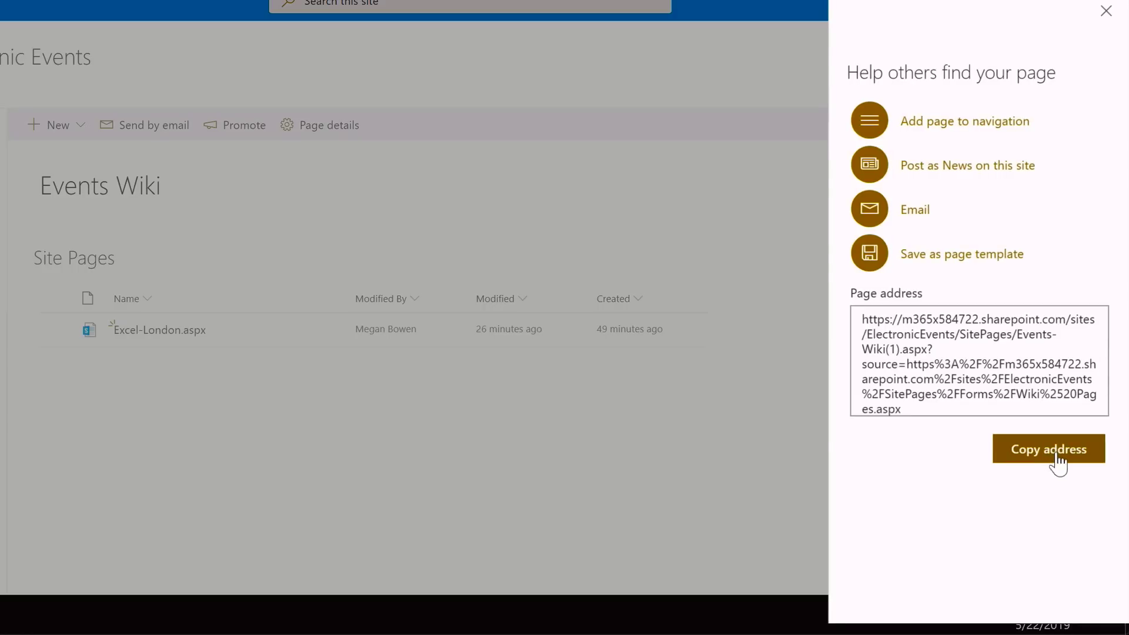
pyautogui.click(1058, 456)
pyautogui.hotkey('ctrl', 'c')
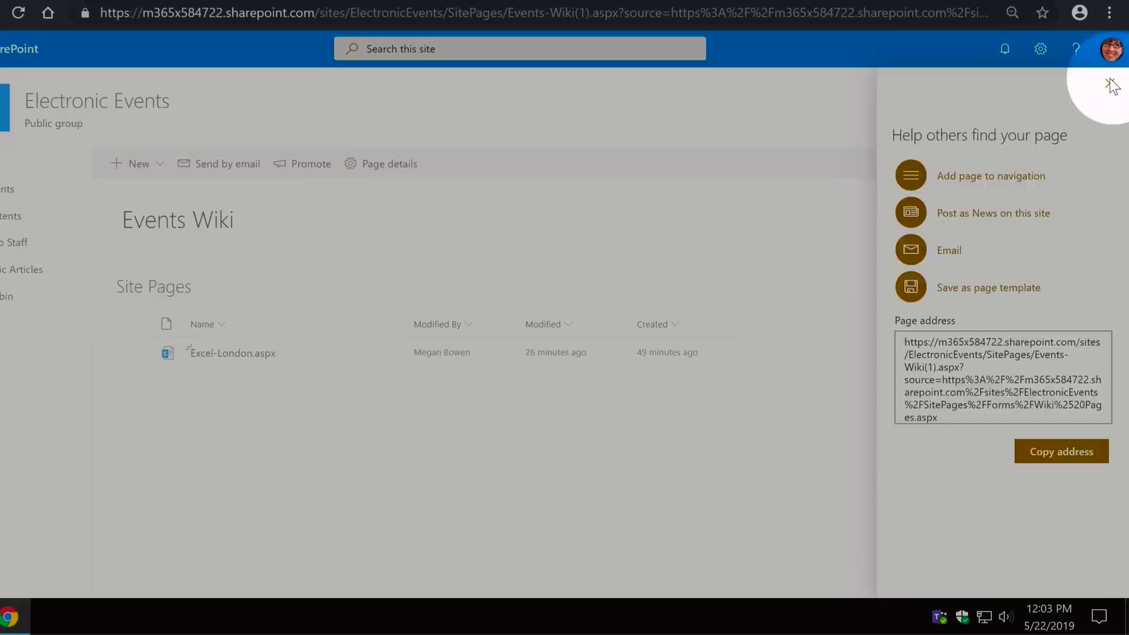
pyautogui.click(1109, 50)
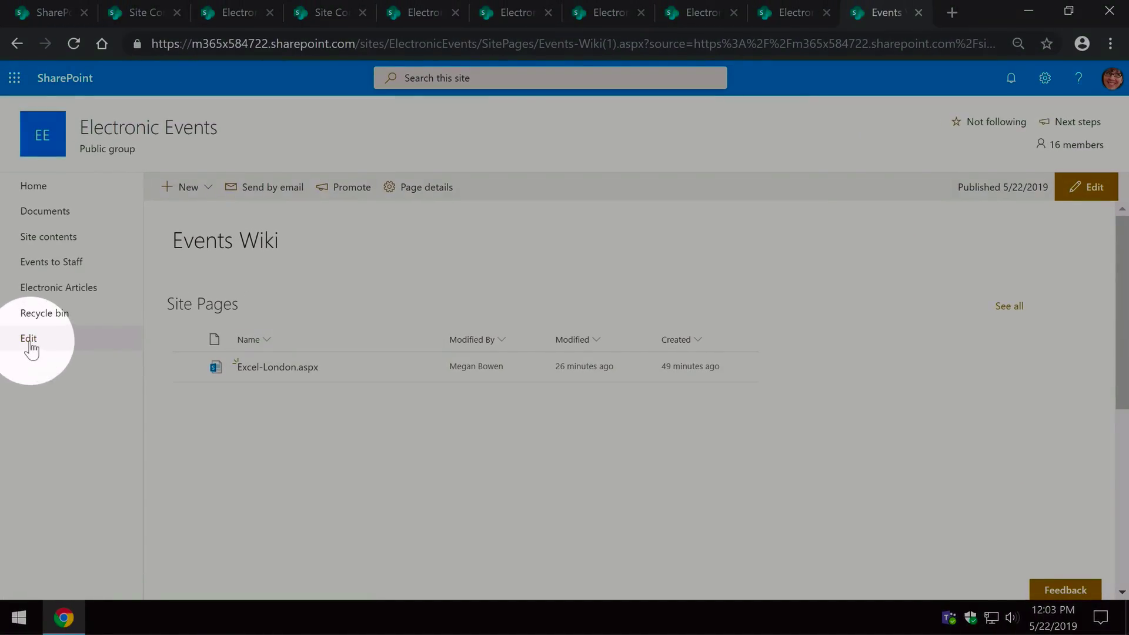
# Step: Add a URL link named Events Wiki below Electronic Articles in the site navigation using the copied page address, save it and open the link
pyautogui.click(29, 344)
pyautogui.moveTo(71, 329)
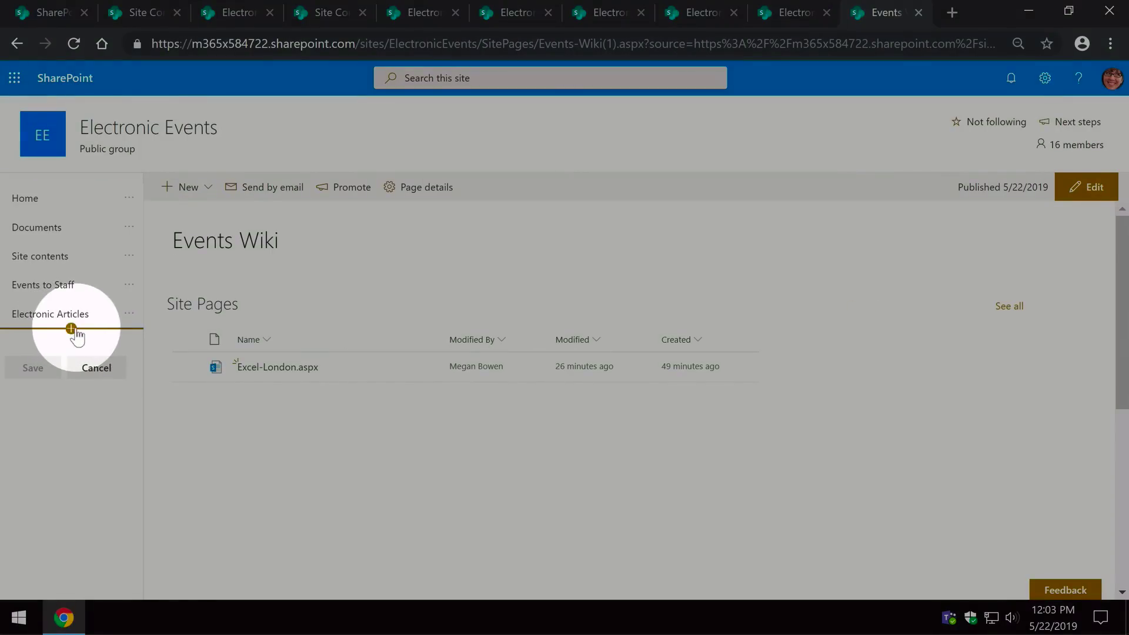
pyautogui.click(71, 329)
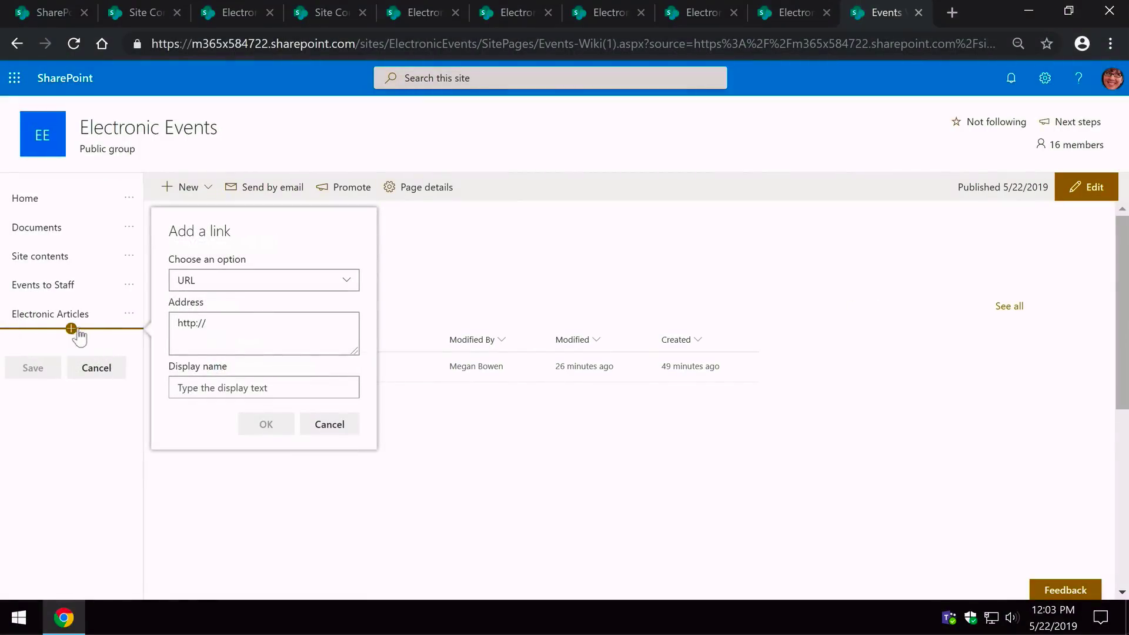
pyautogui.click(170, 322)
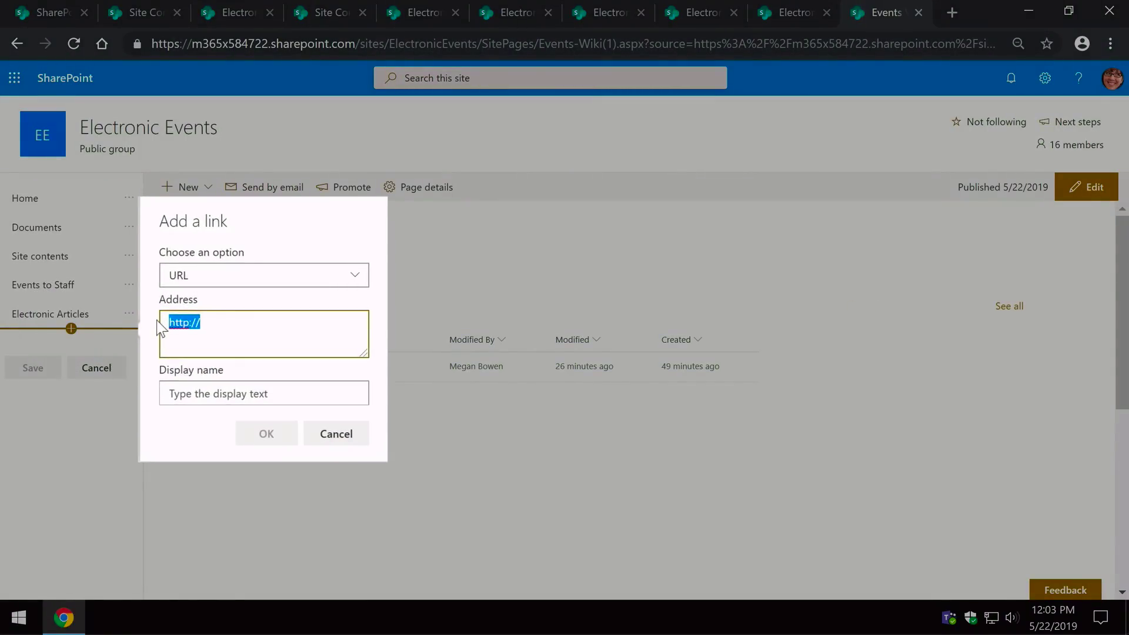
pyautogui.hotkey('ctrl', 'v')
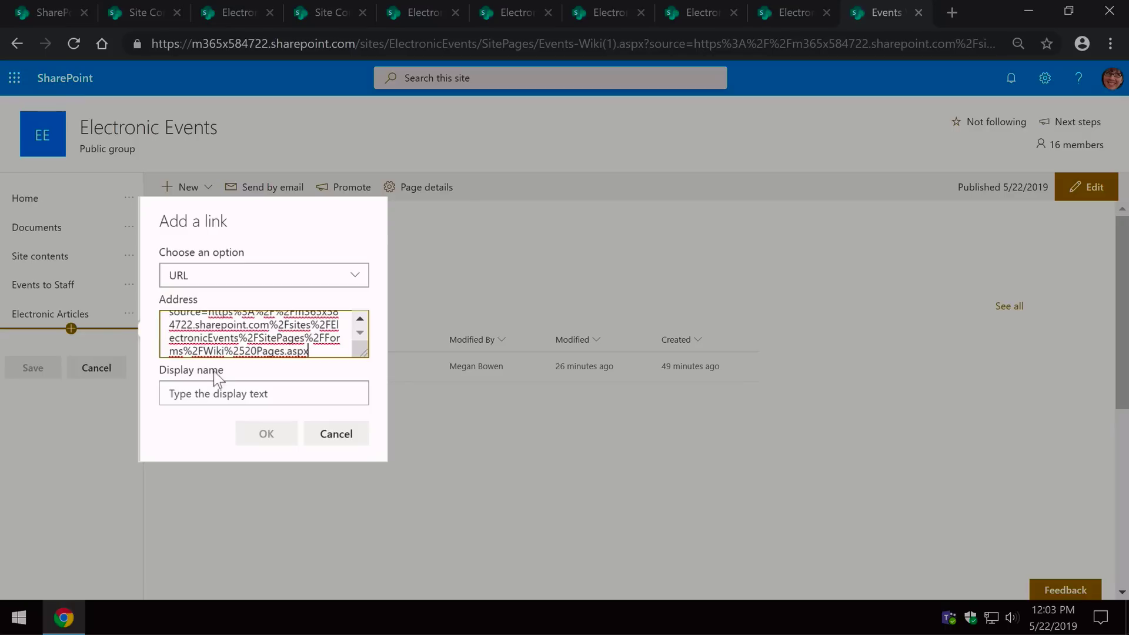
pyautogui.click(218, 394)
pyautogui.write('Events Wiki')
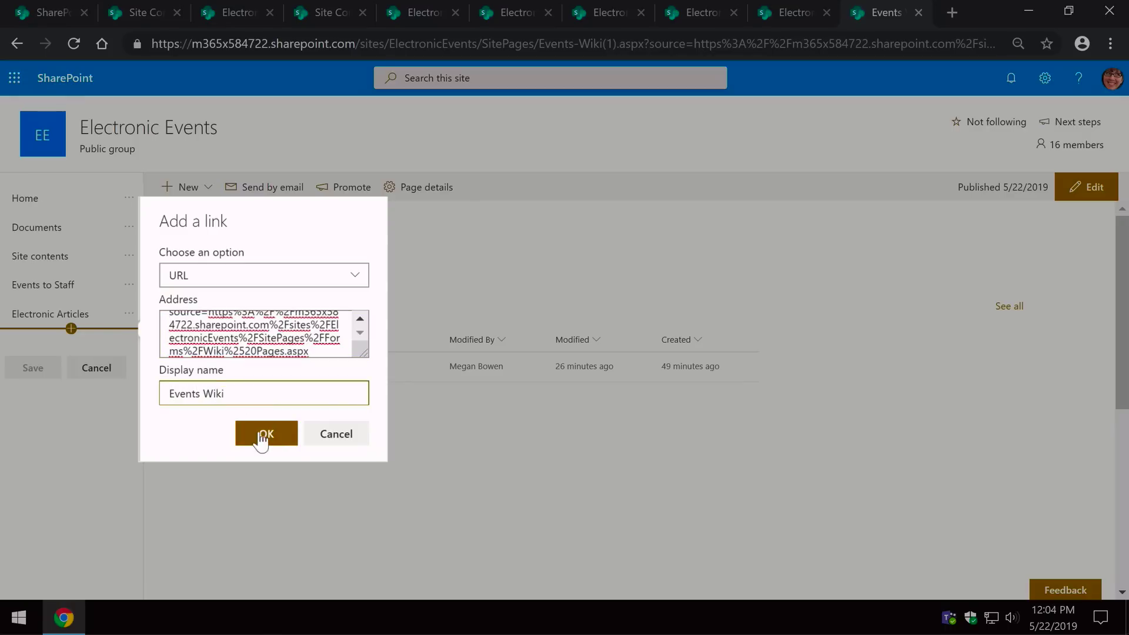
pyautogui.click(265, 435)
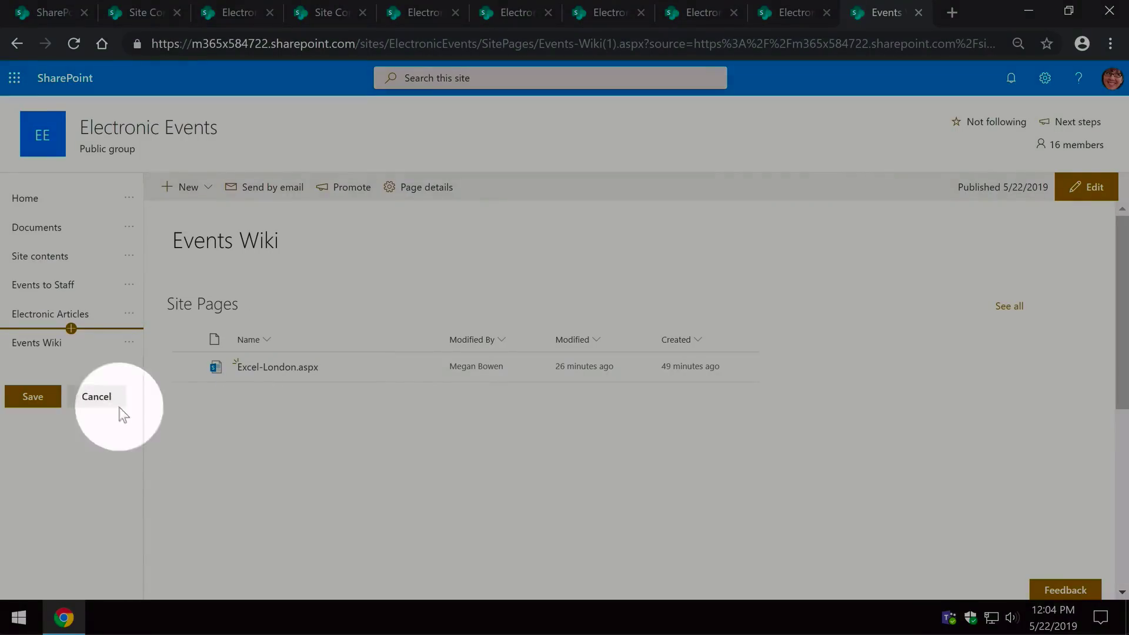
pyautogui.click(34, 400)
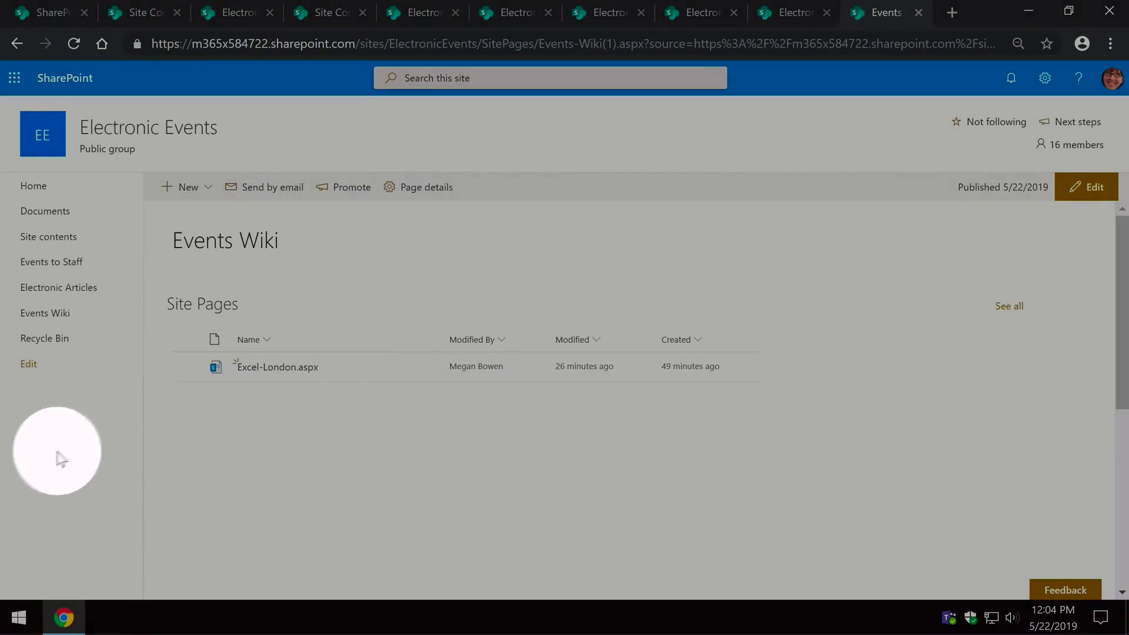
pyautogui.click(75, 316)
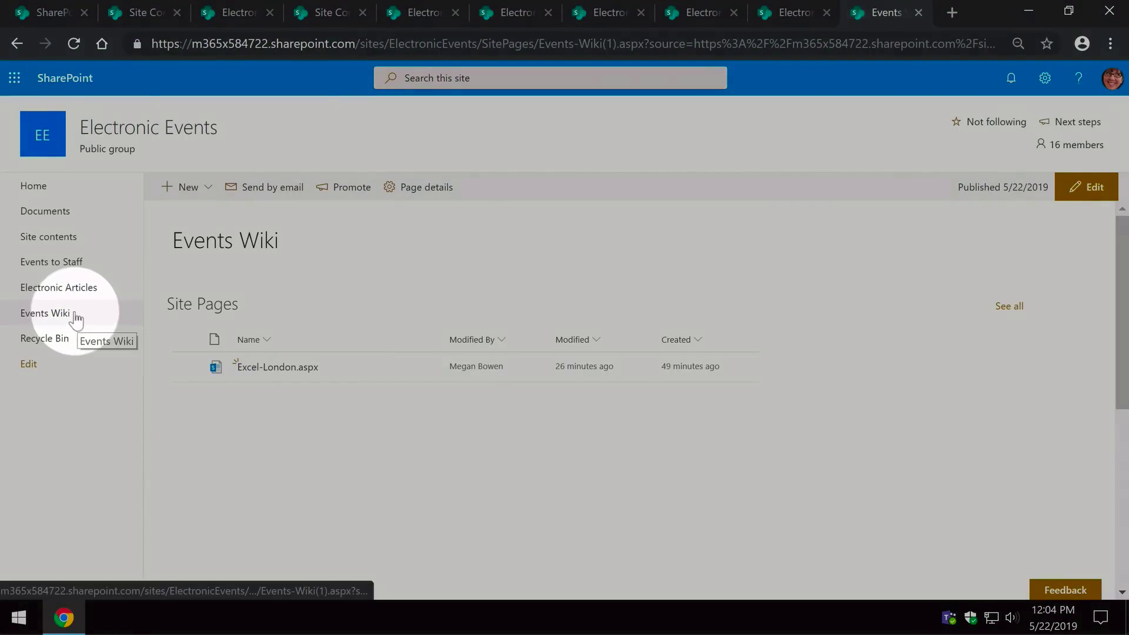